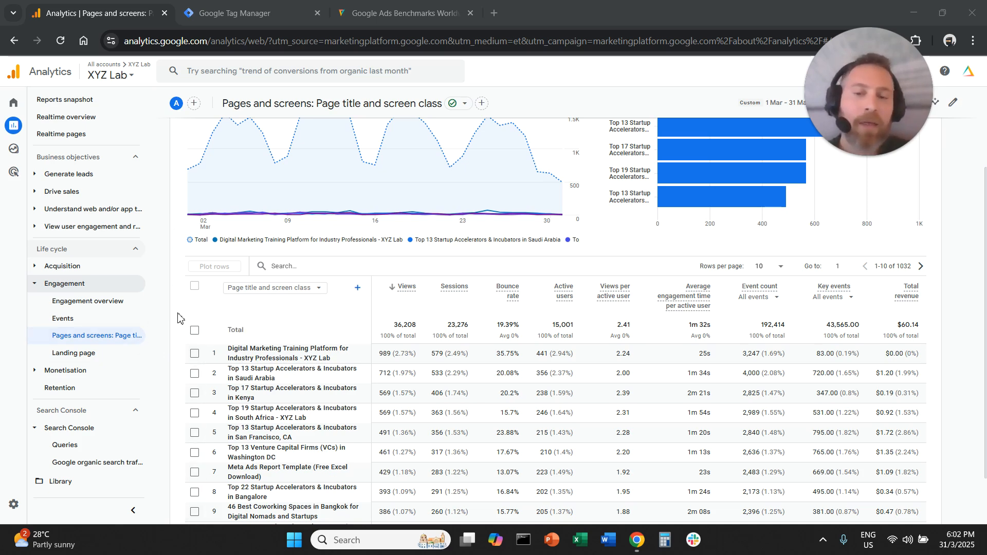
- Switch the Pages and screens report's primary dimension to Content group and clear the table's row selection
scroll(178, 317, down, 2)
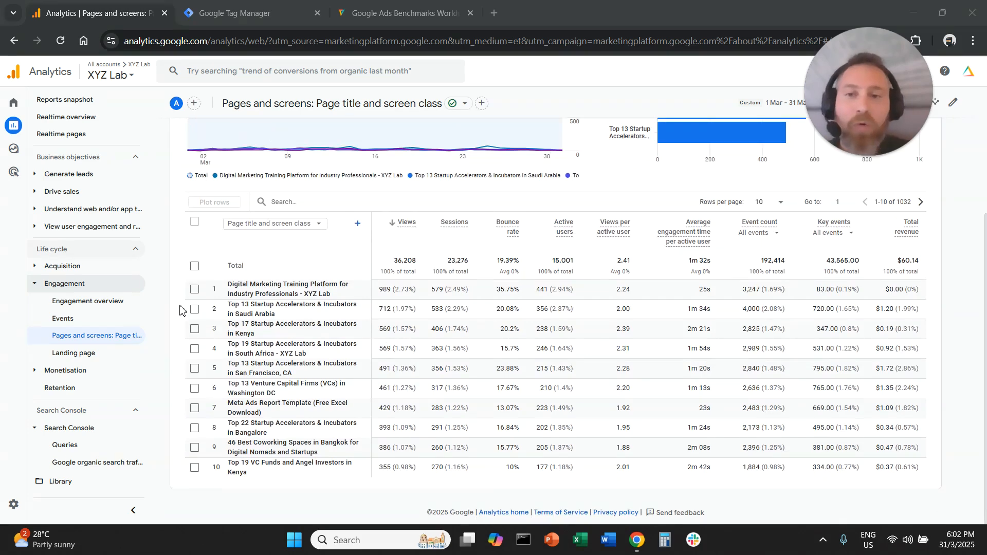
click(303, 226)
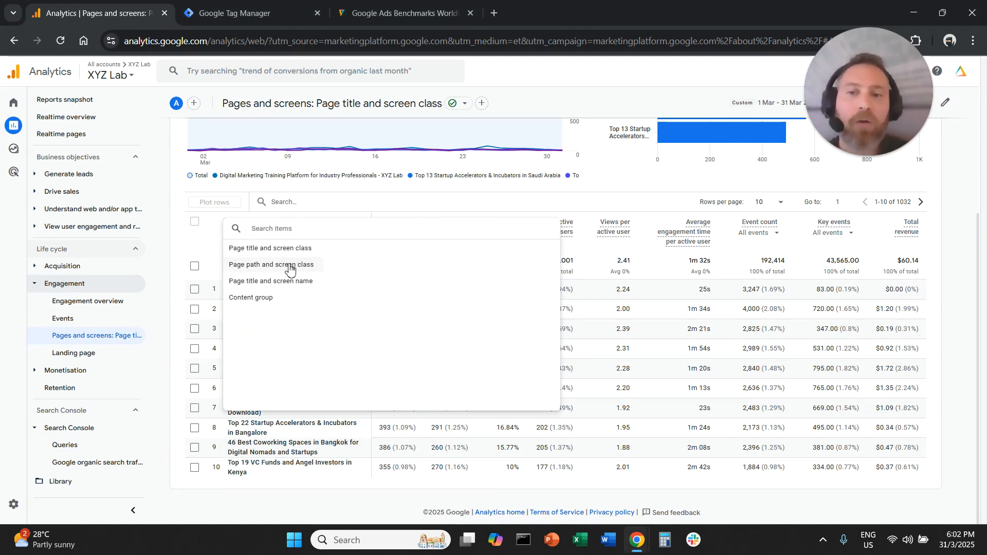
click(270, 298)
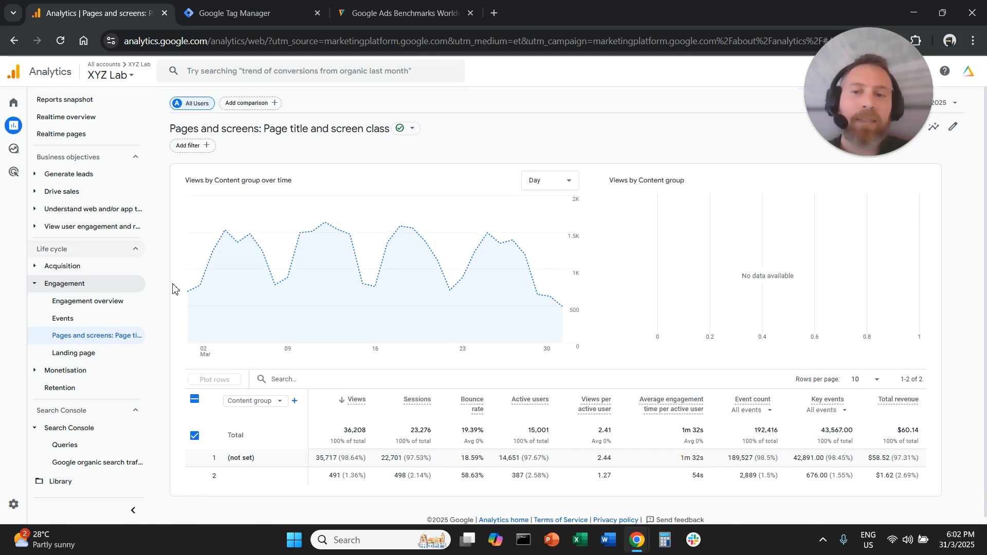
scroll(173, 286, down, 2)
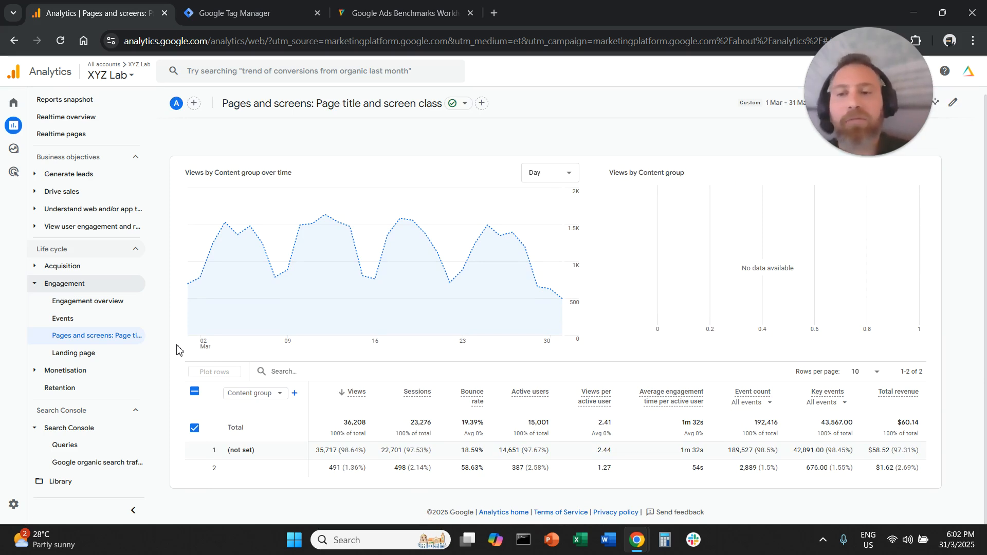
click(198, 397)
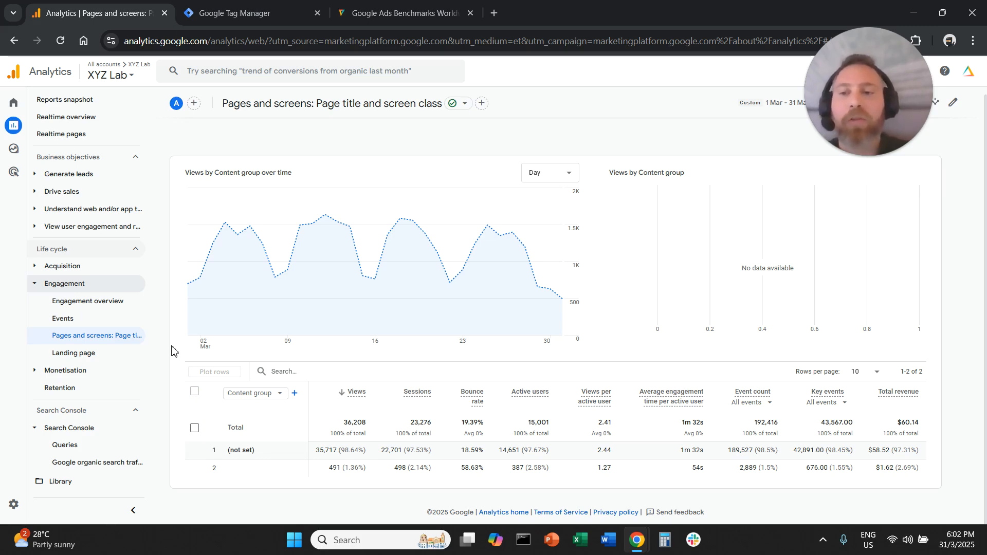
- Switch to Google Tag Manager and open the User-Defined Variables list of the Default Workspace
click(244, 10)
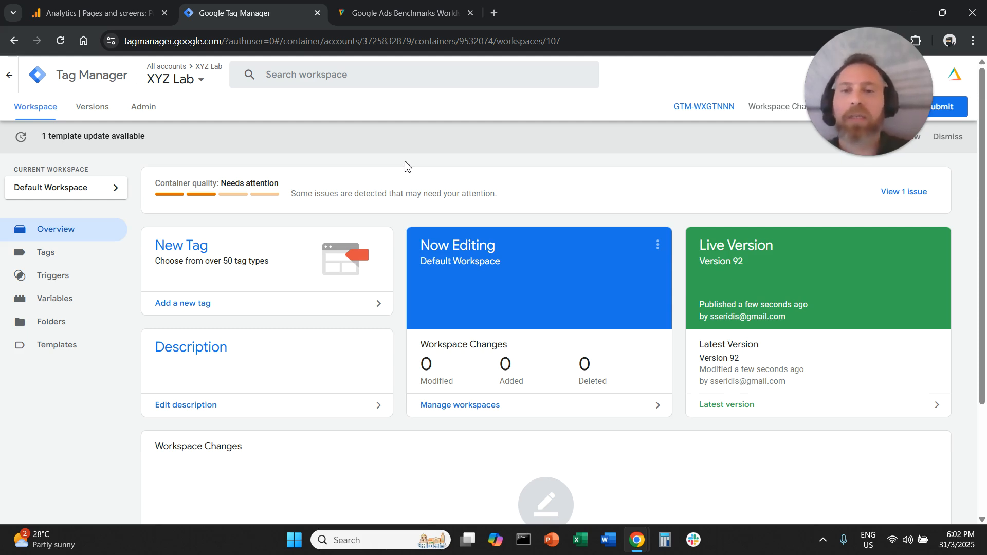
click(113, 307)
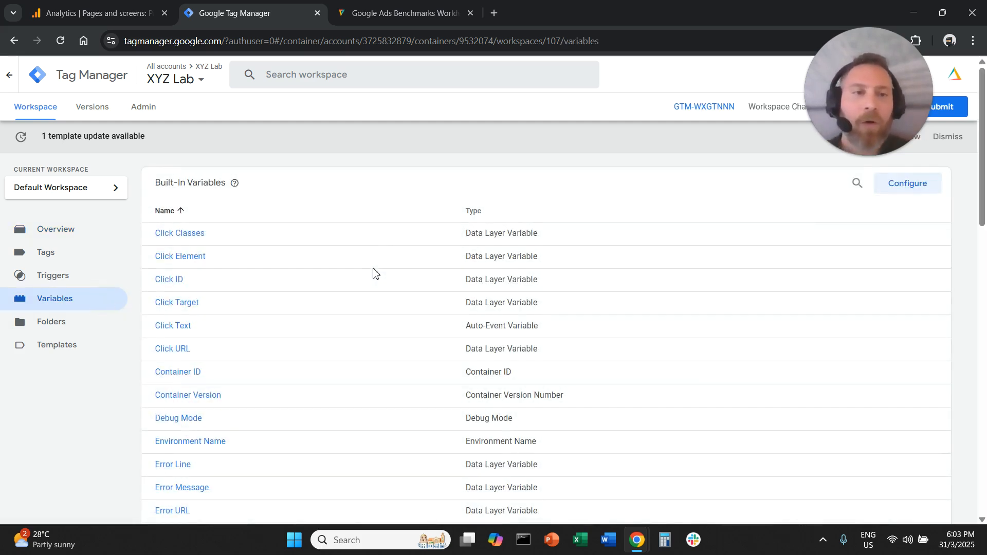
scroll(553, 273, down, 15)
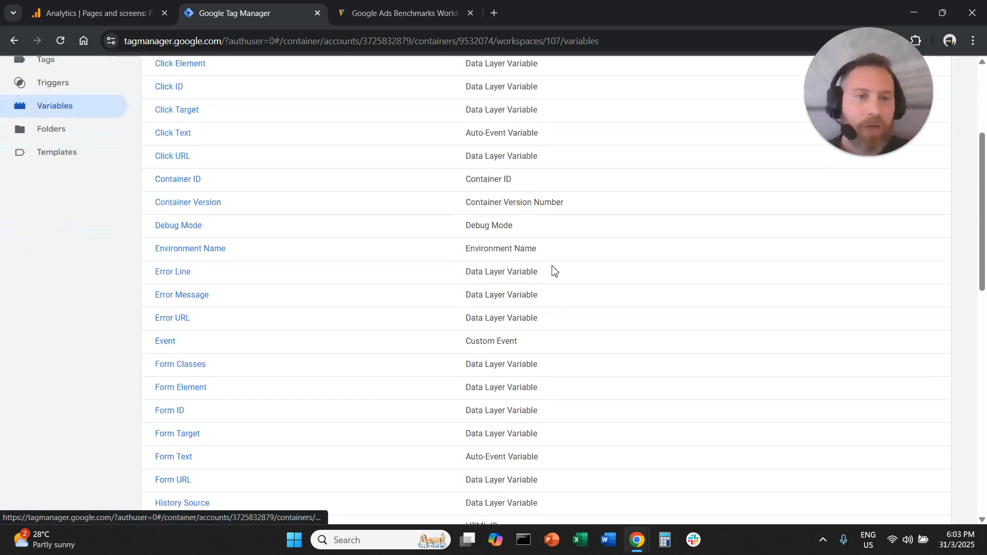
drag(153, 416, 256, 421)
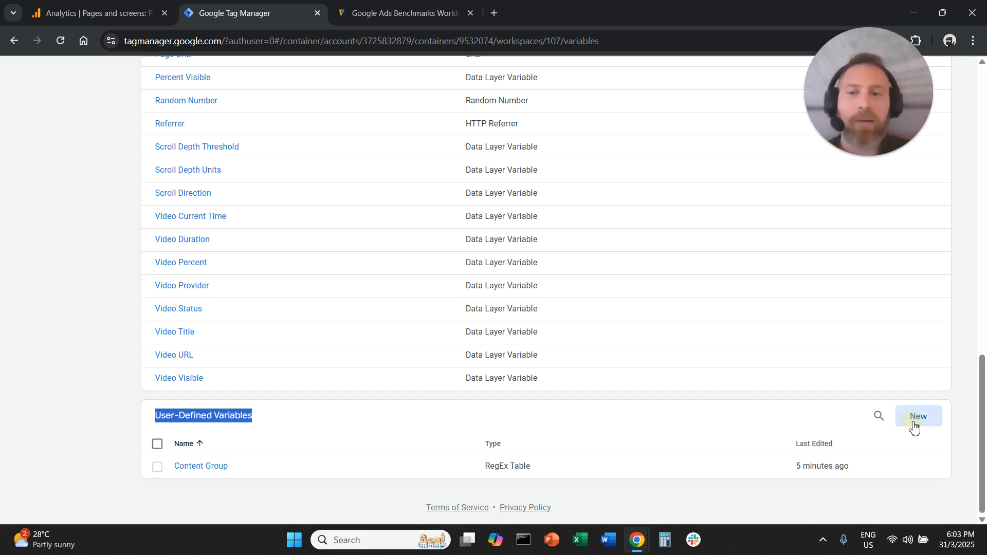
- Start a new user-defined variable and name it "Content Group (2)"
click(914, 424)
click(295, 75)
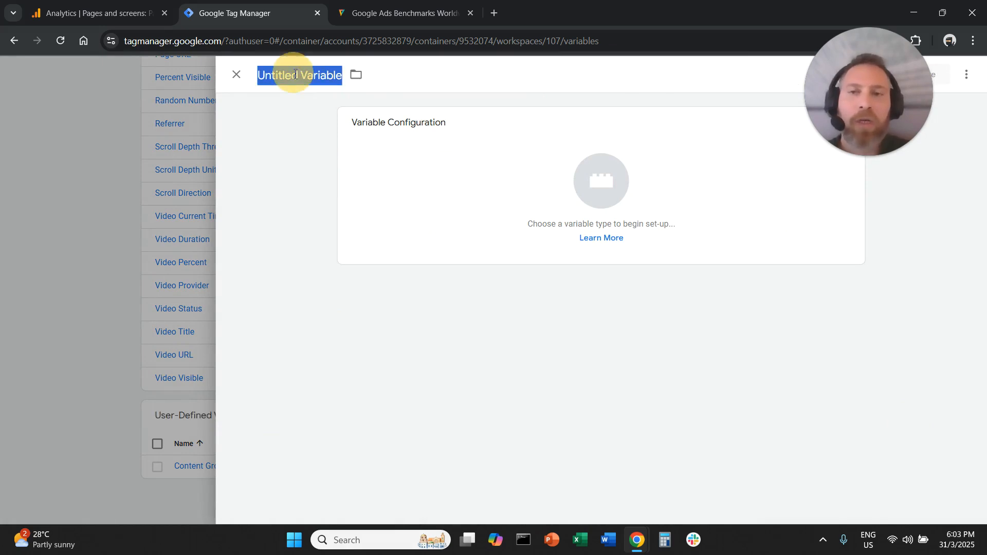
text(Content)
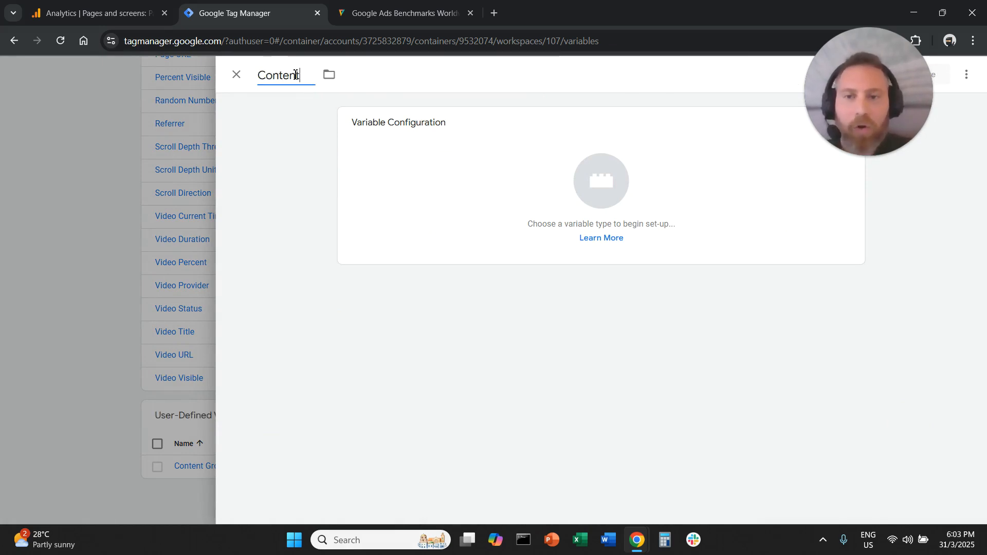
text( Group)
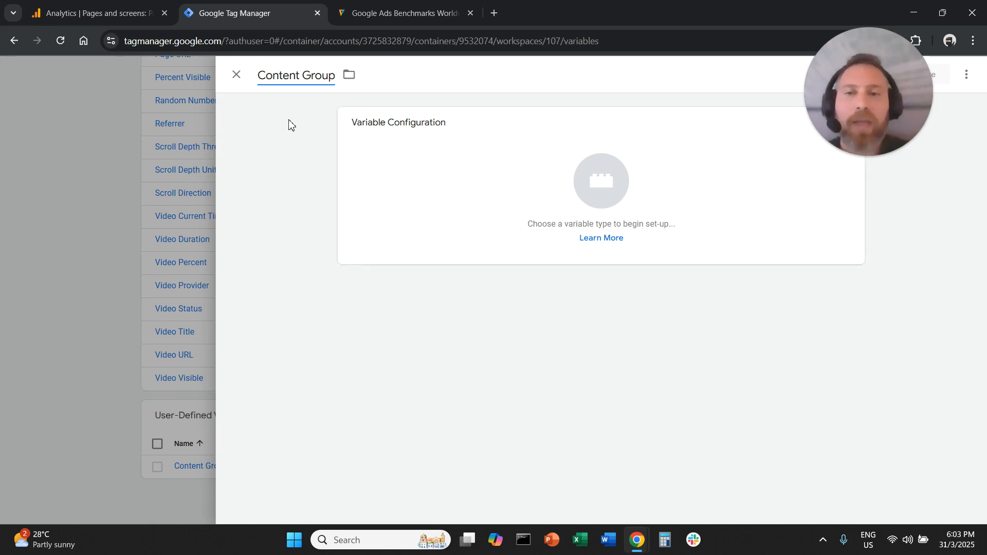
text( (2))
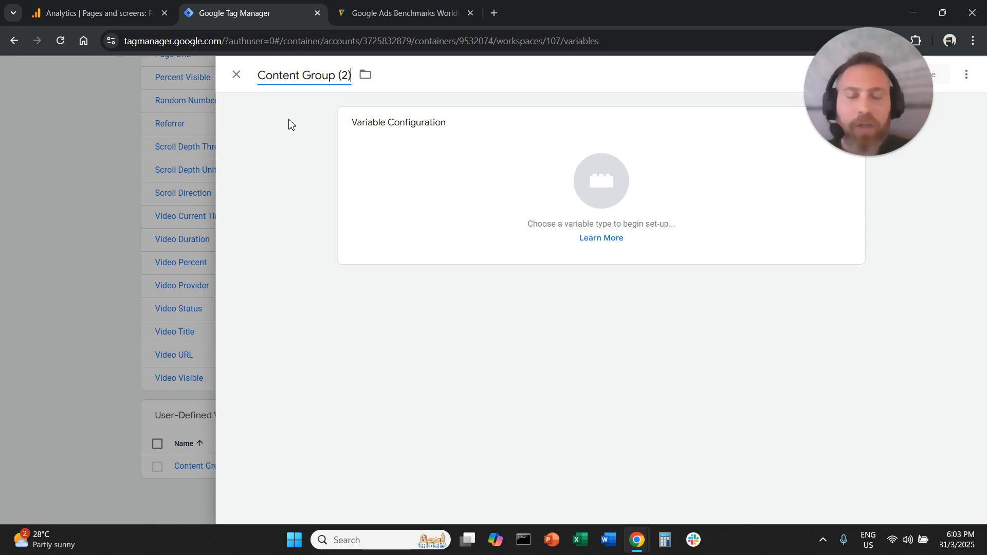
- Choose RegEx Table as the type of the new variable
click(520, 139)
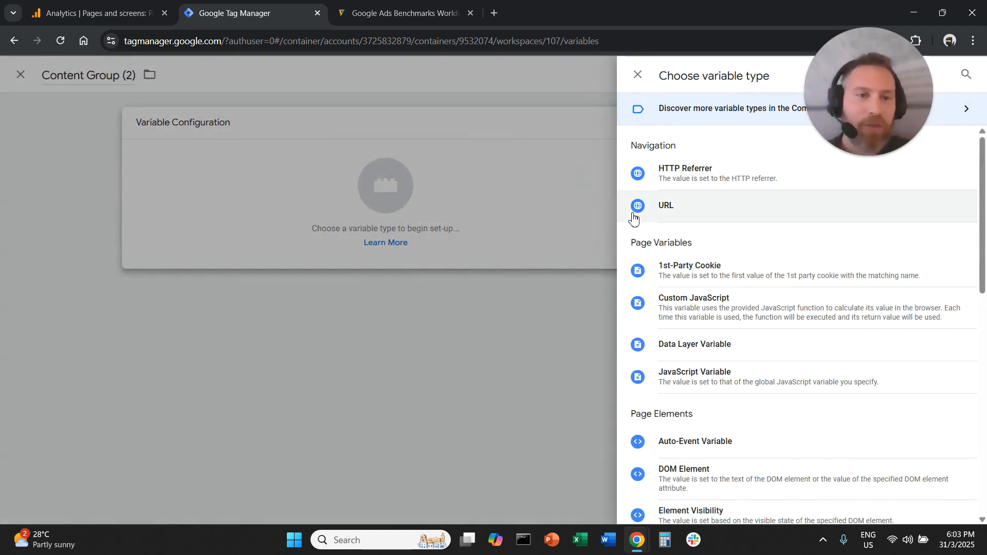
scroll(710, 283, down, 9)
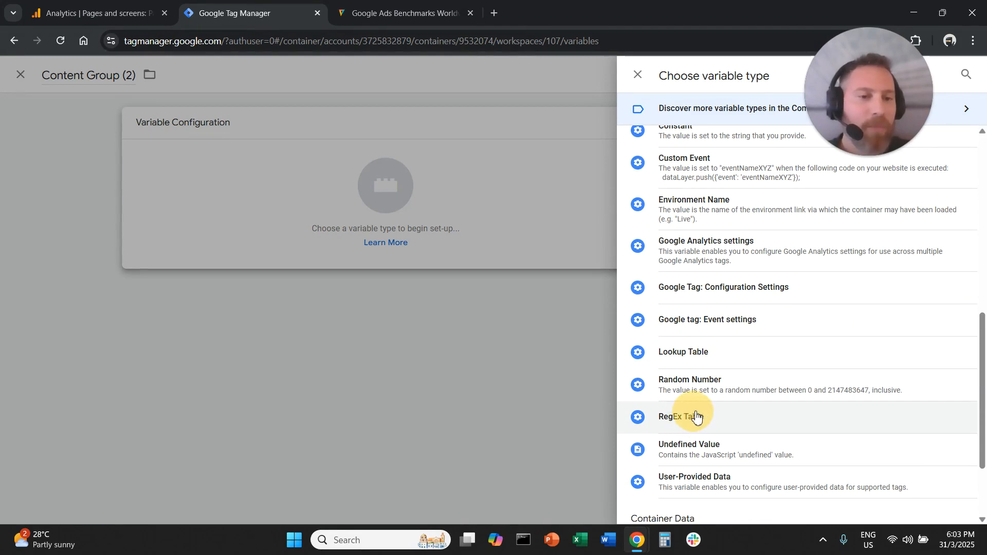
click(693, 419)
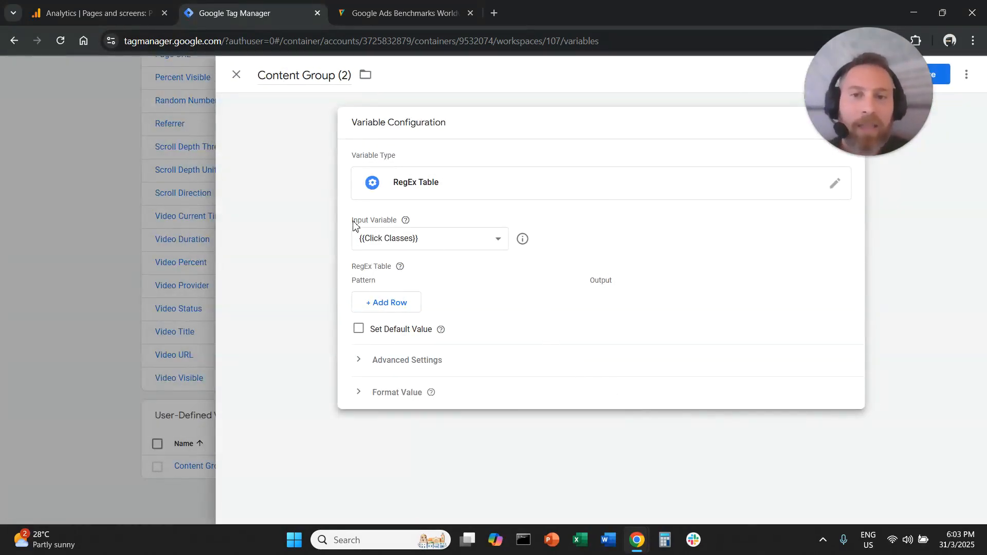
- Set the RegEx Table's input variable to {{Page Path}}
drag(353, 223, 396, 221)
mouse_move(463, 252)
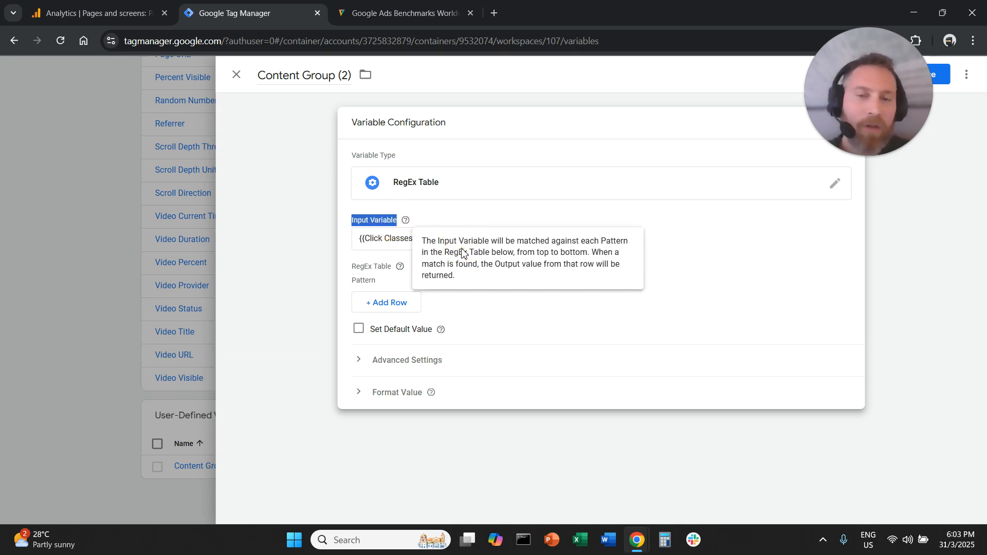
click(399, 245)
scroll(406, 352, down, 3)
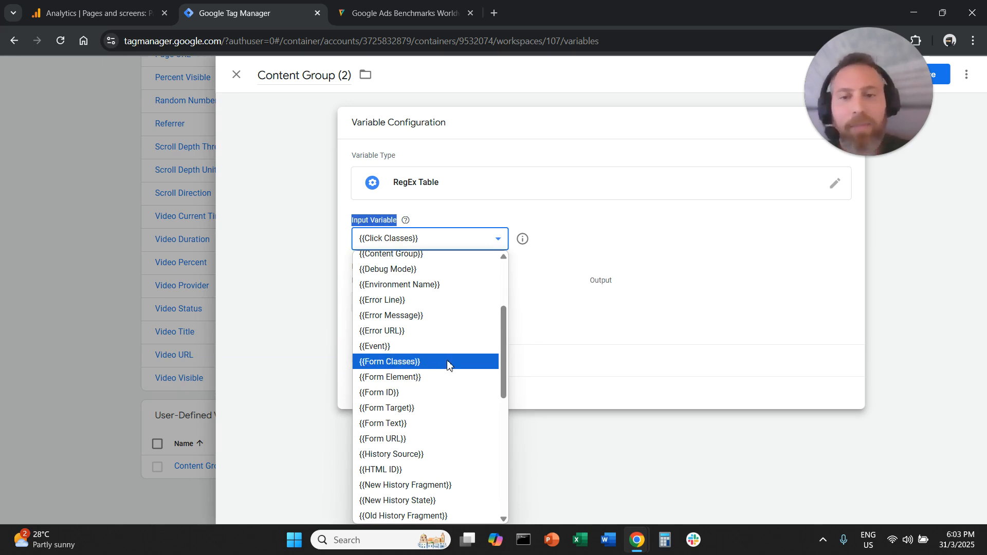
scroll(446, 372, down, 3)
click(405, 450)
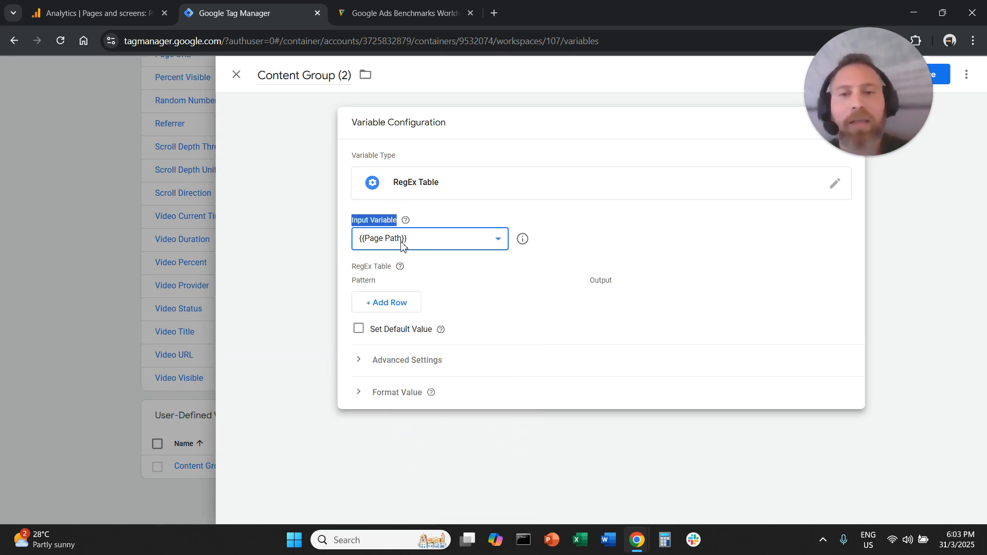
- Add a first row to the RegEx table and open its pattern for editing
click(408, 310)
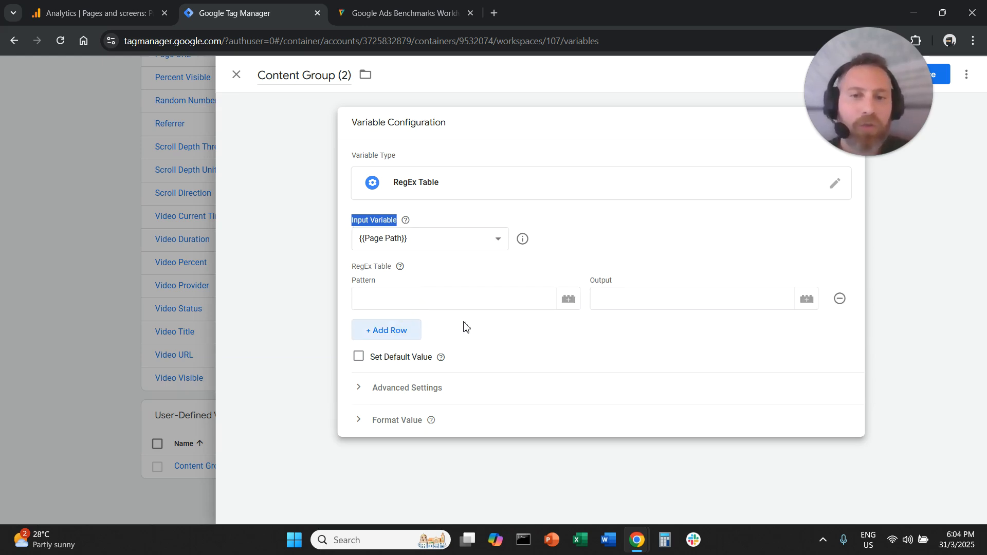
drag(354, 280, 379, 284)
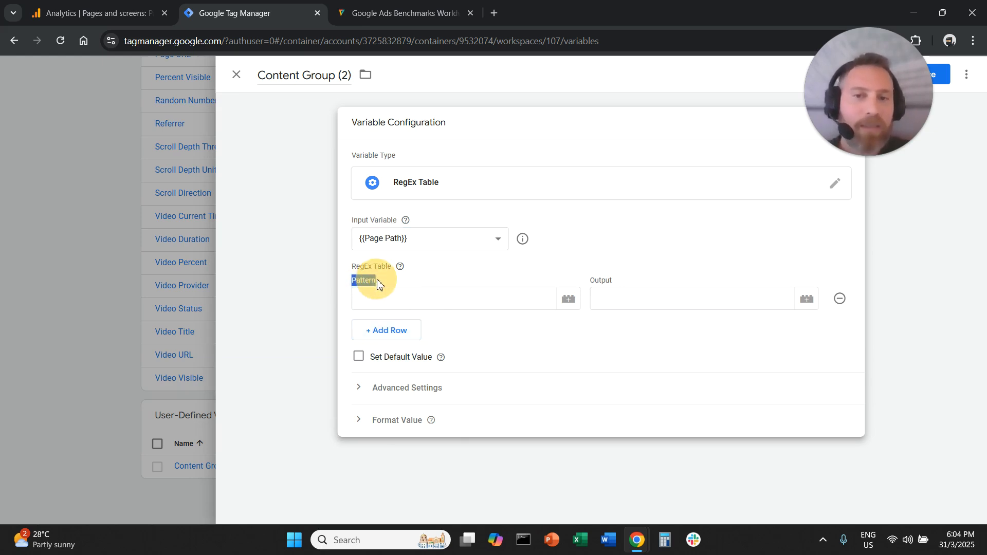
click(408, 298)
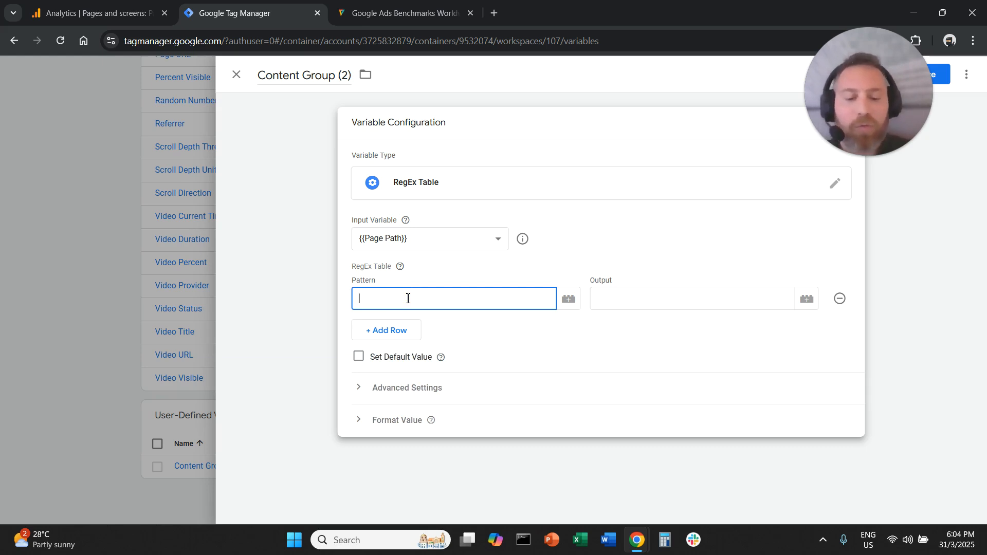
text(/blog)
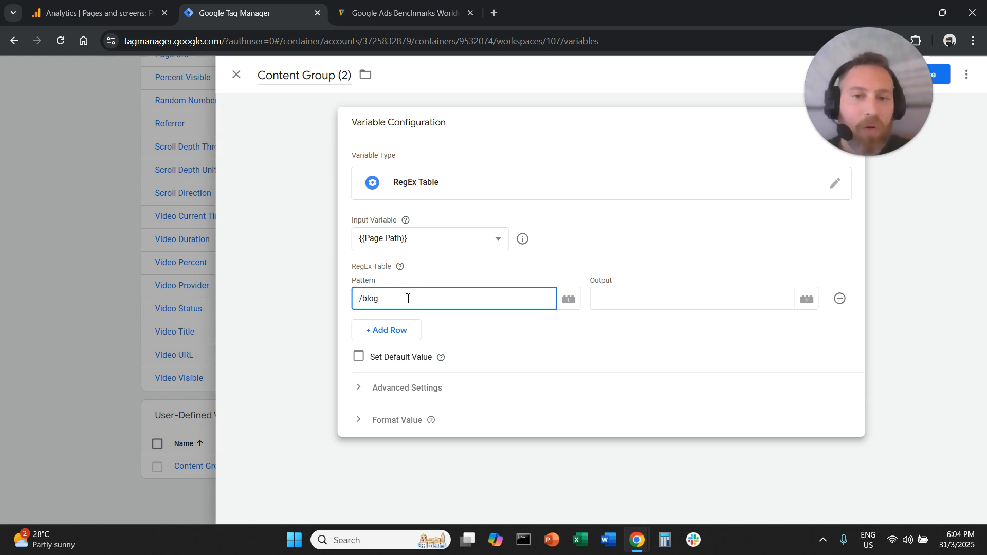
key(BackSpace)
key(BackSpace)
key(BackSpace)
key(BackSpace)
key(BackSpace)
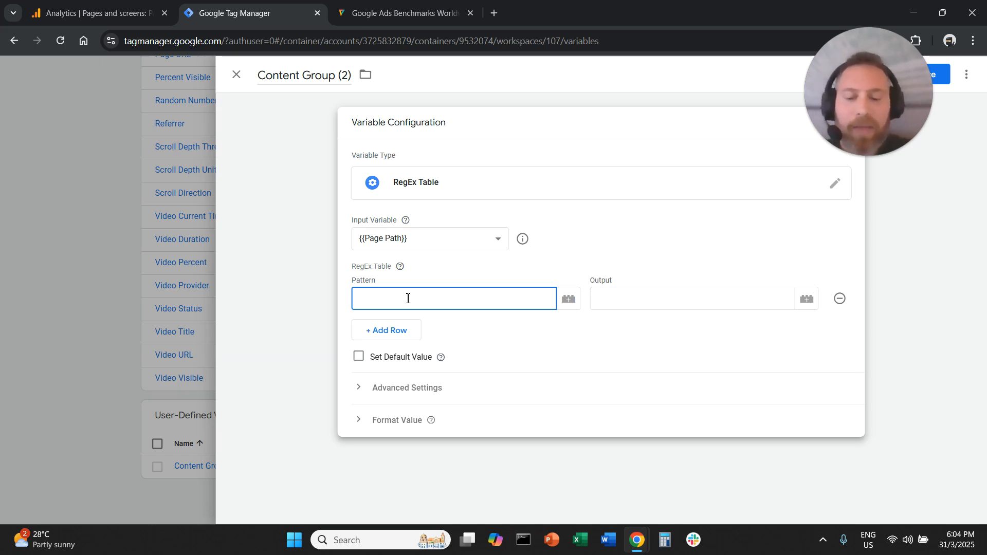
- Fill the first RegEx row with the pattern "collection" and the output "Collection"
text(collection)
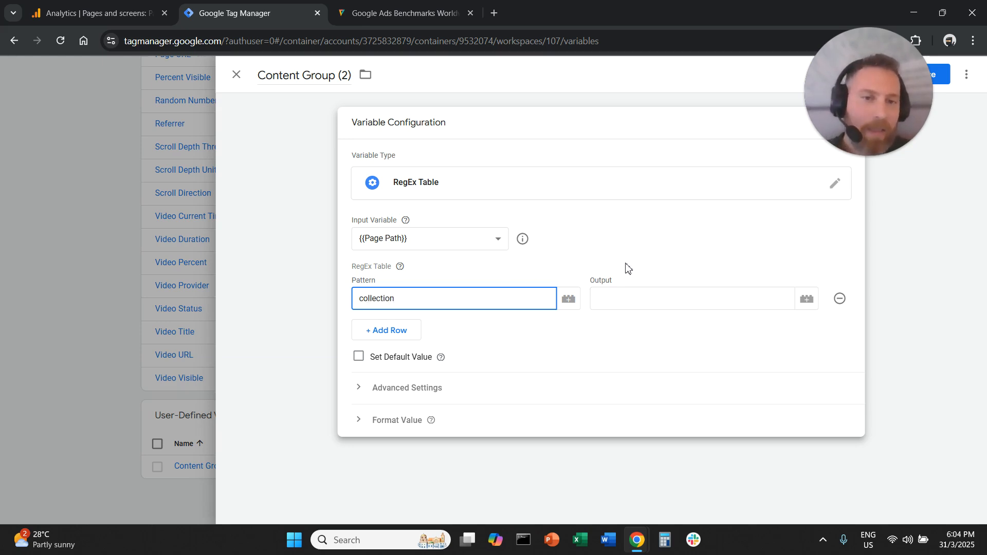
drag(590, 280, 612, 284)
click(609, 303)
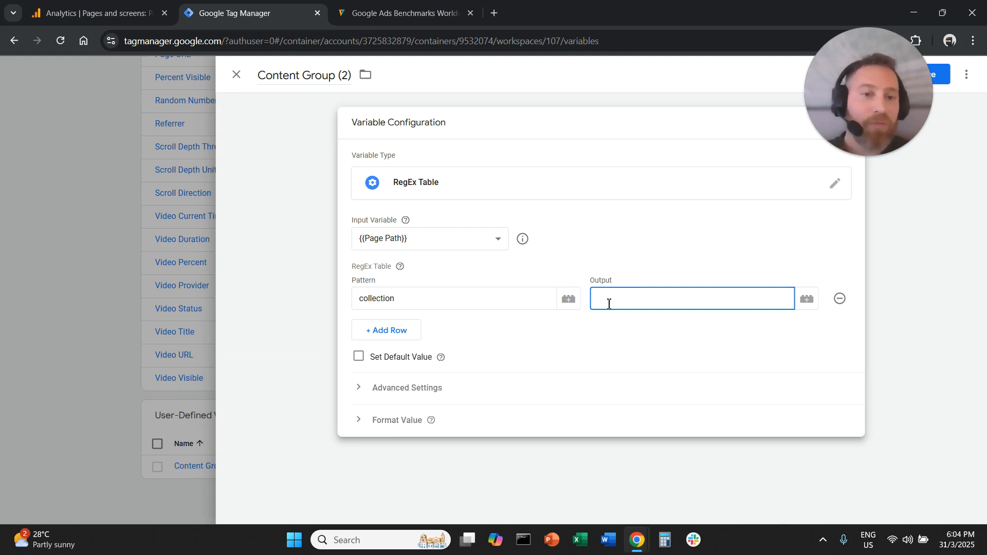
text(Collection)
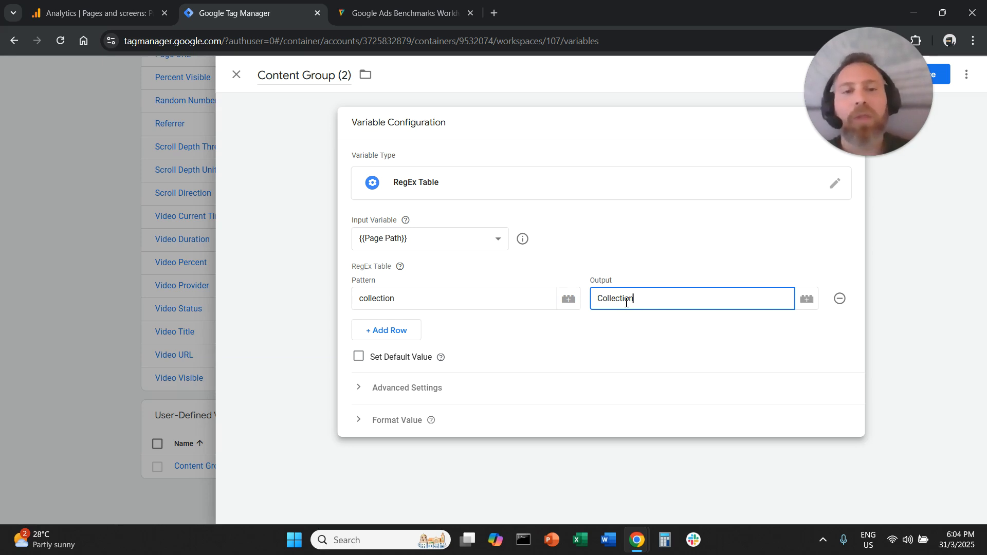
- Add a second RegEx row with the pattern "/blog" and the output "Blog"
click(394, 333)
click(404, 332)
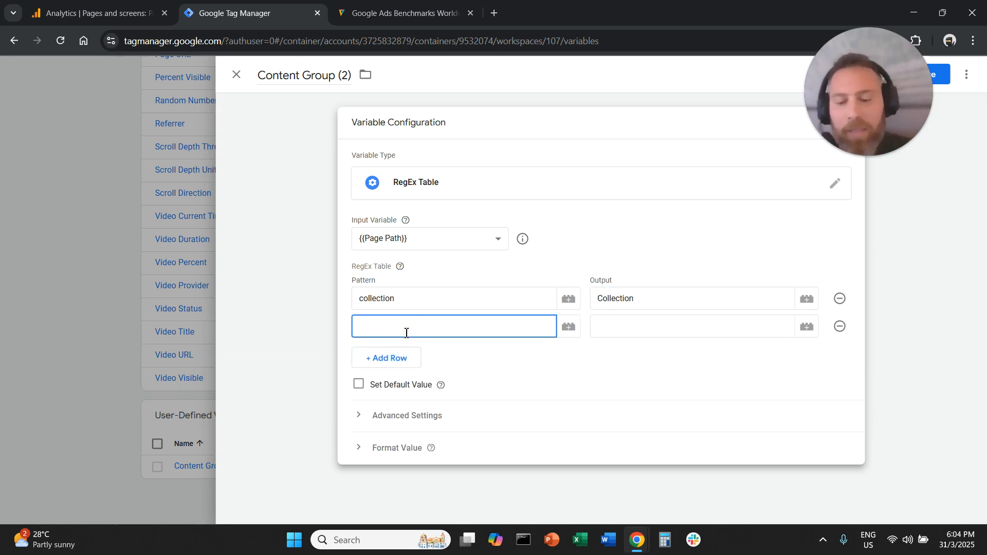
text(/blog)
click(639, 321)
text(Blog)
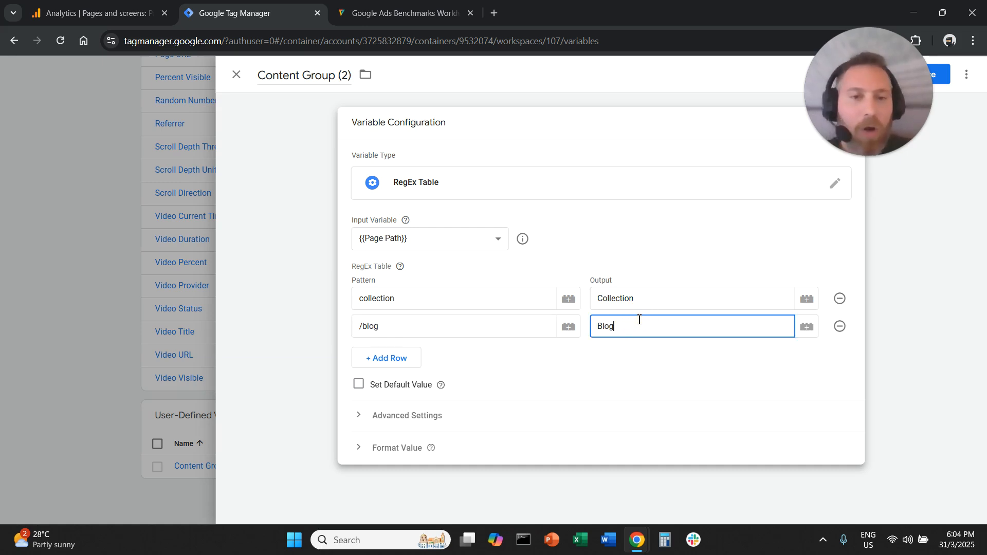
click(405, 360)
click(409, 394)
click(408, 420)
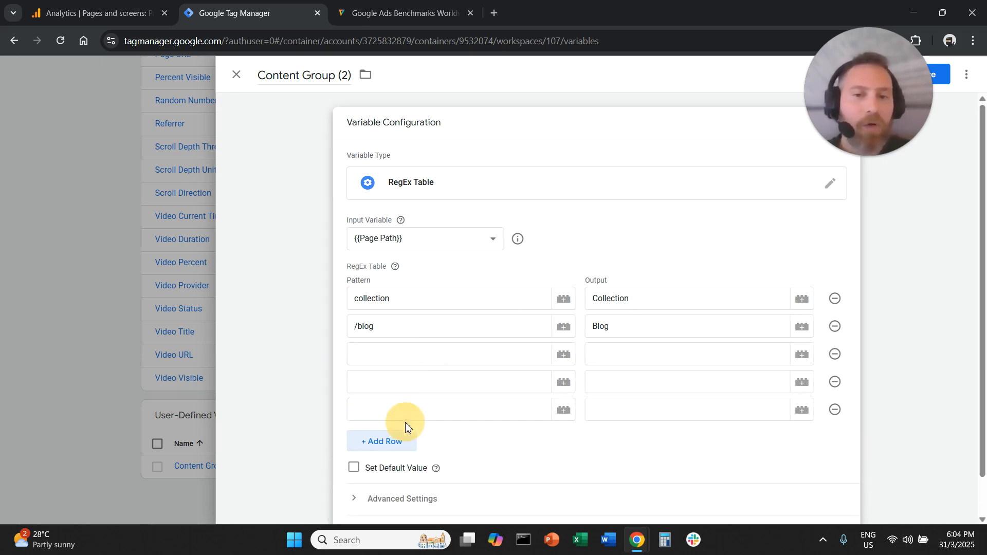
click(835, 355)
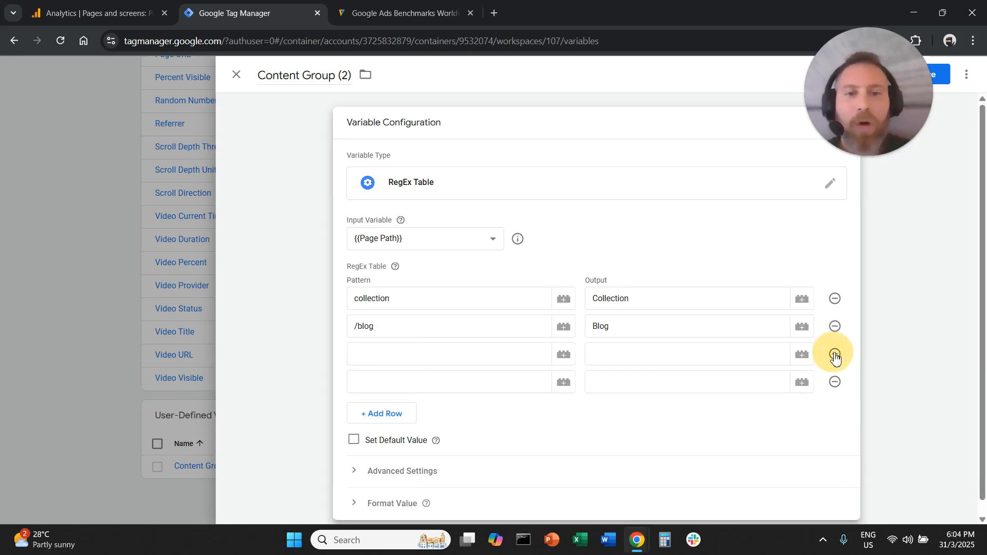
click(835, 354)
click(839, 355)
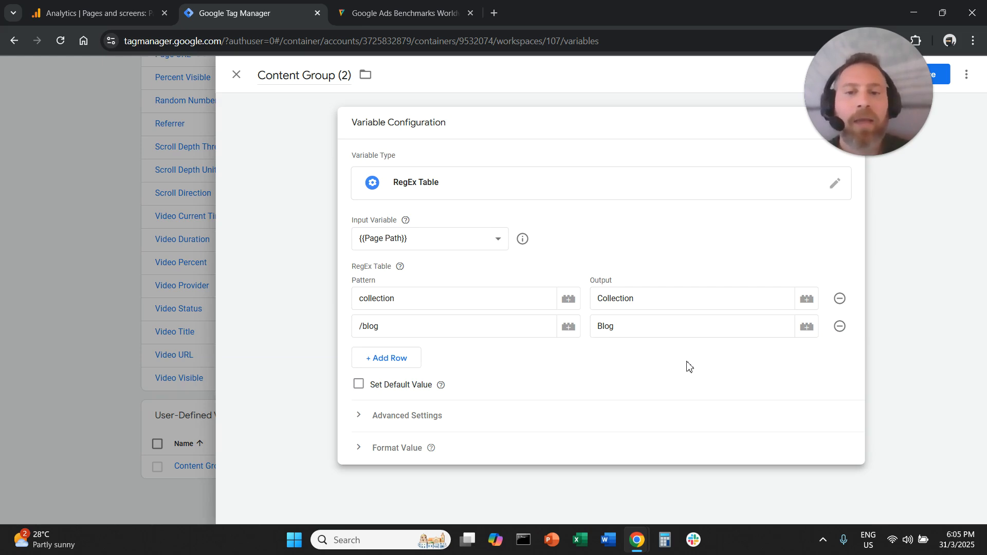
- Enable a default value for the RegEx Table variable and set it to "Other"
click(364, 390)
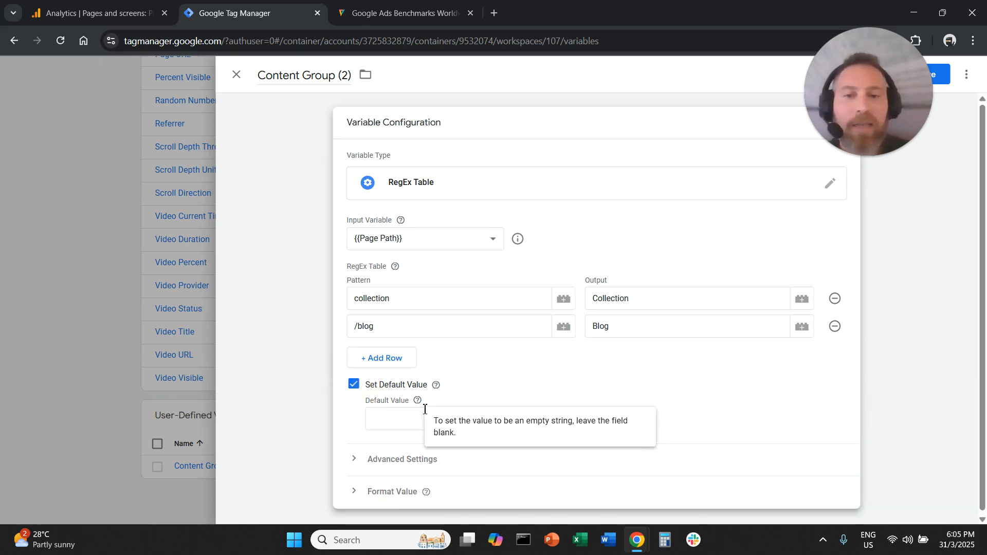
click(421, 425)
text(Other)
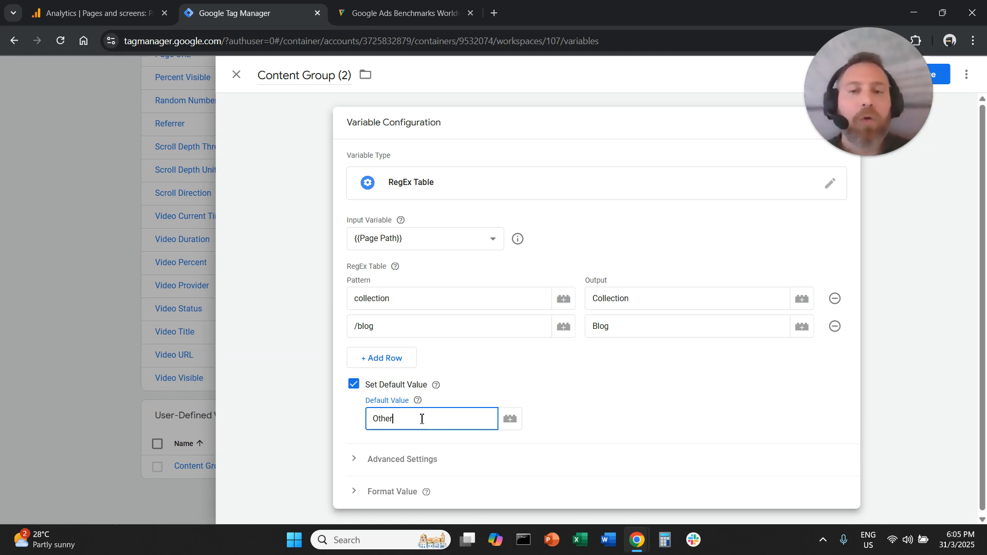
click(395, 296)
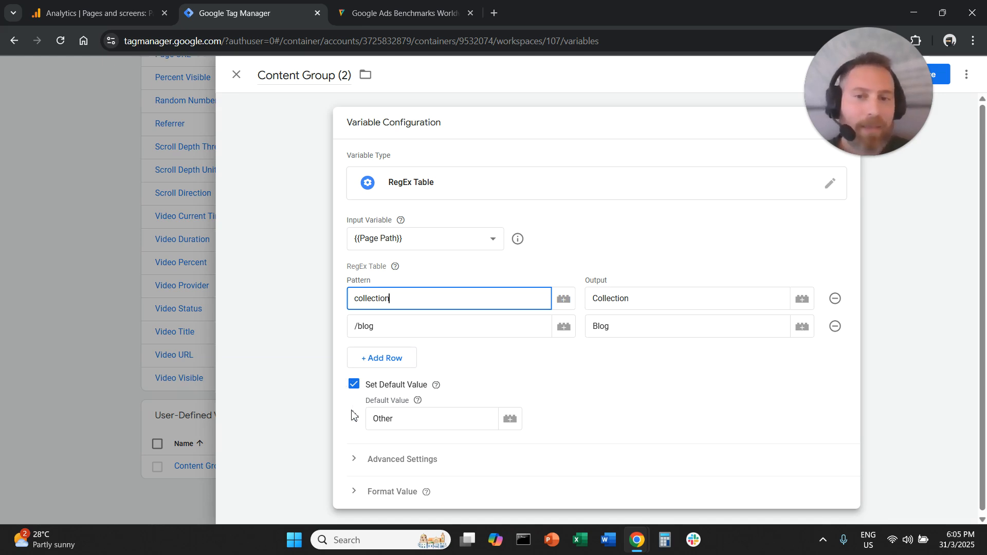
- Turn off Full Matches Only and Enable Capture Groups and Replace Functionality in the RegEx Table variable's advanced settings
click(354, 459)
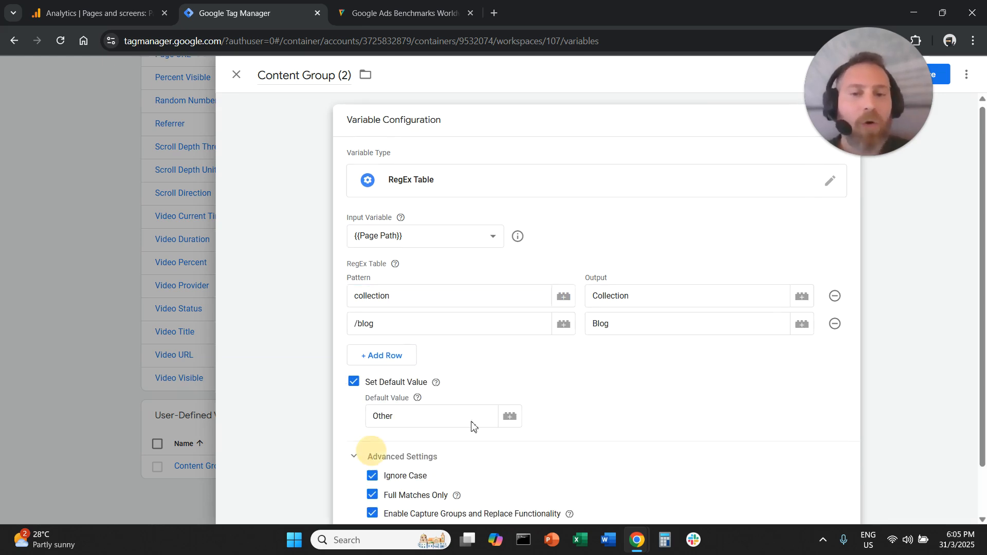
scroll(514, 401, down, 1)
scroll(526, 394, down, 1)
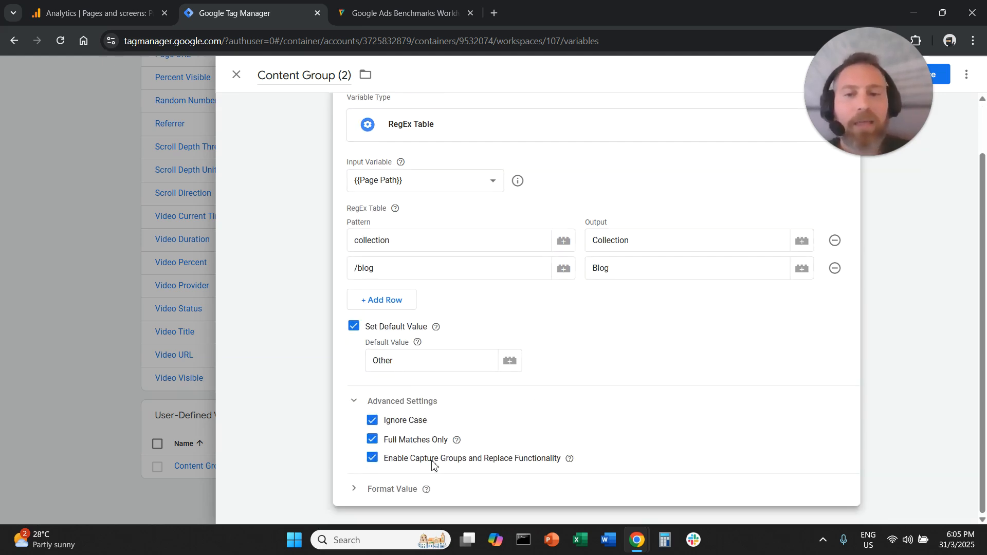
click(373, 443)
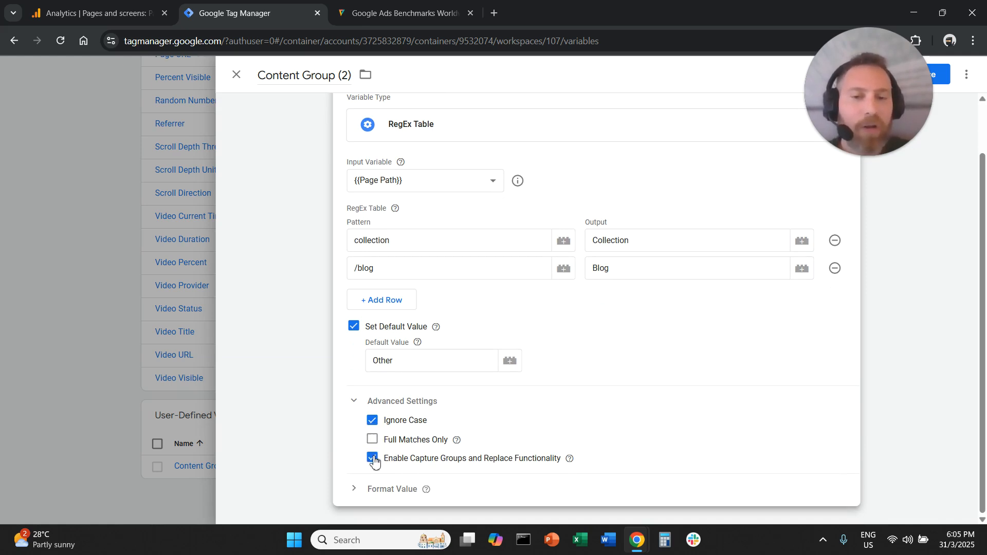
click(374, 459)
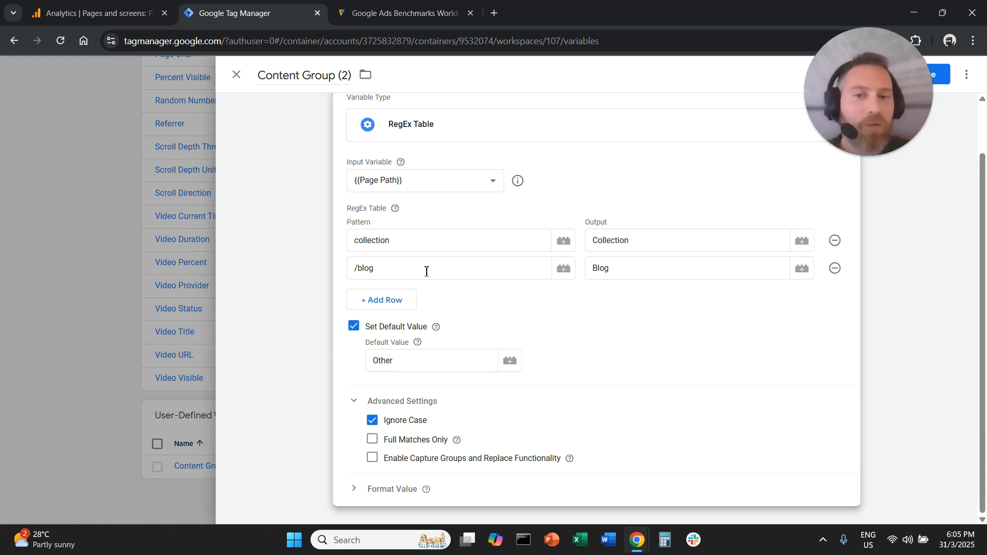
- Review the input variable and the first RegEx row, and discard the new variable without saving it
scroll(302, 323, up, 1)
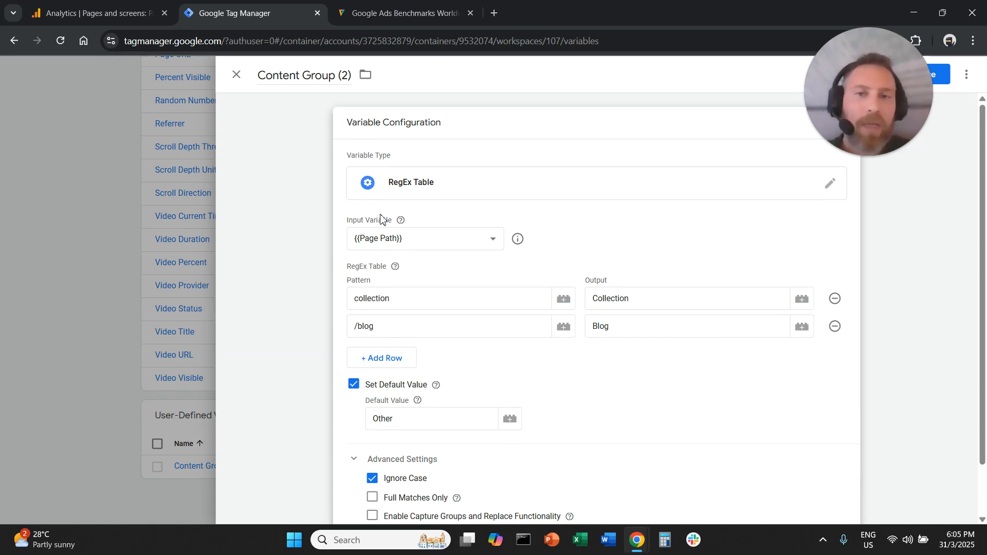
drag(349, 220, 379, 220)
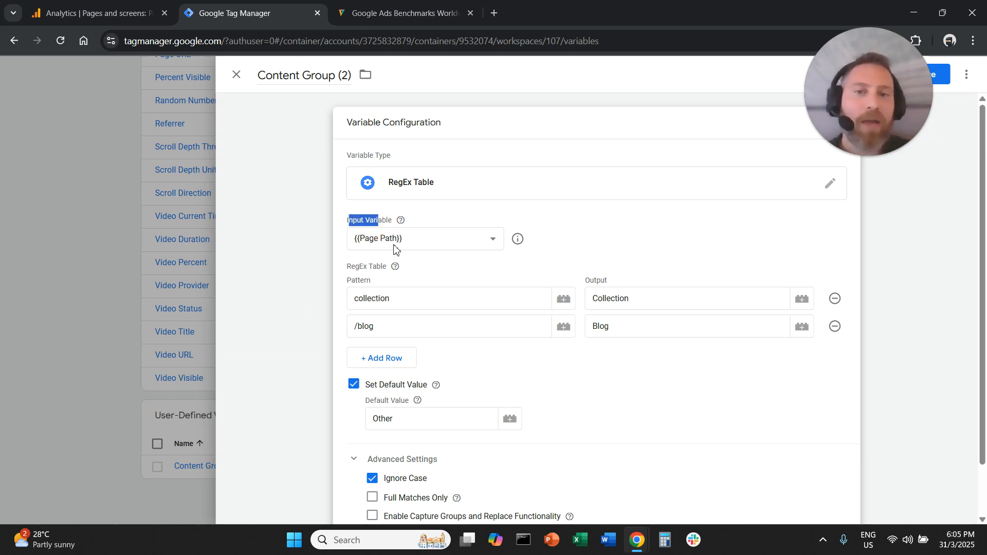
double_click(368, 304)
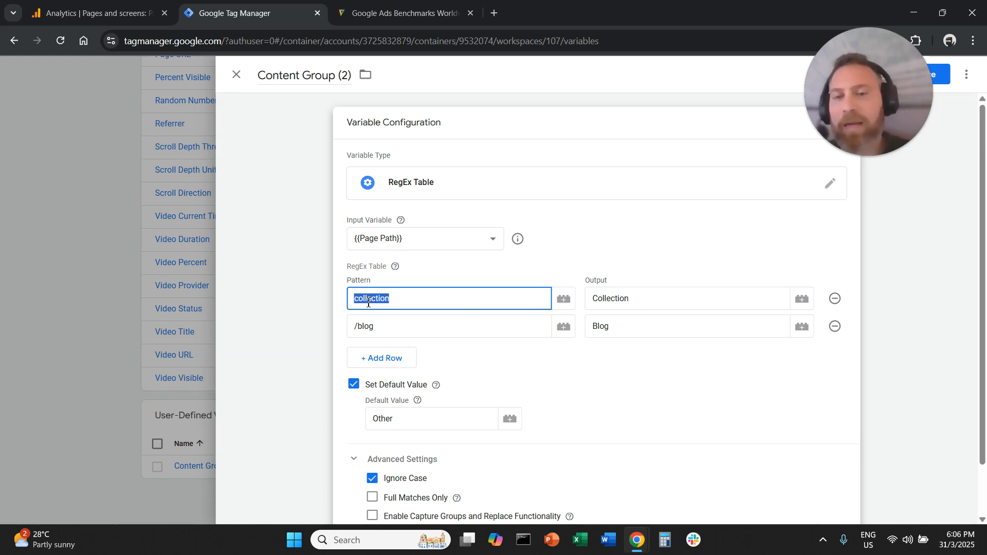
double_click(636, 300)
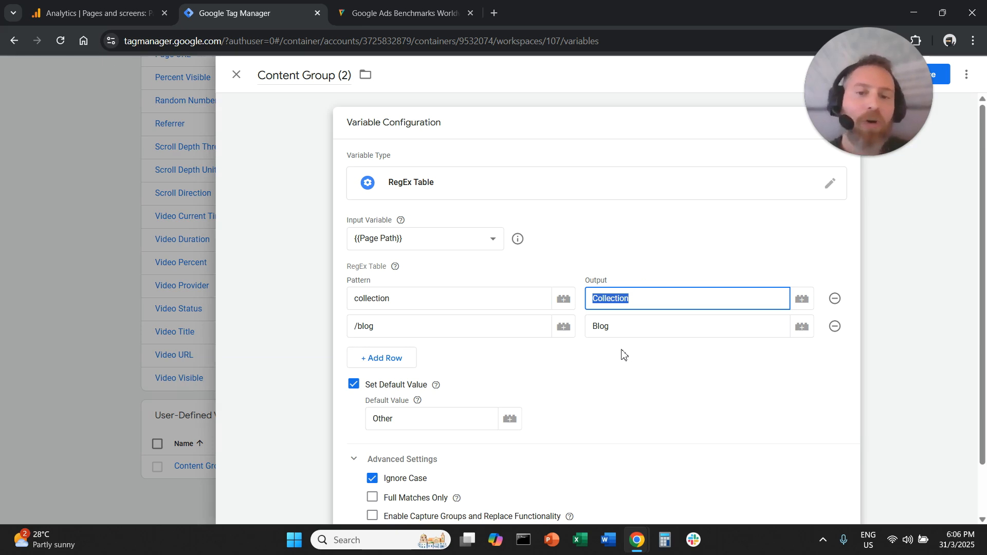
scroll(623, 355, down, 1)
scroll(623, 355, up, 1)
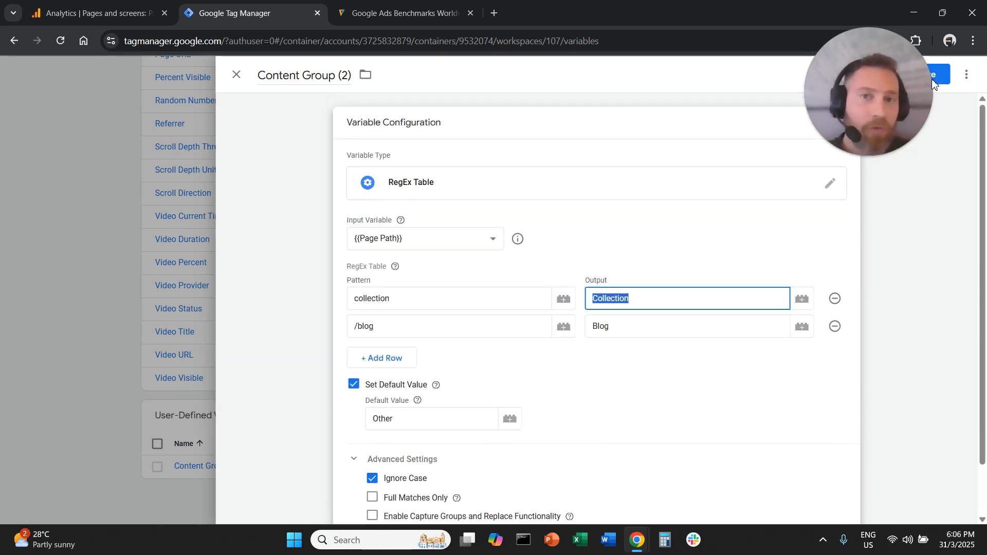
click(237, 74)
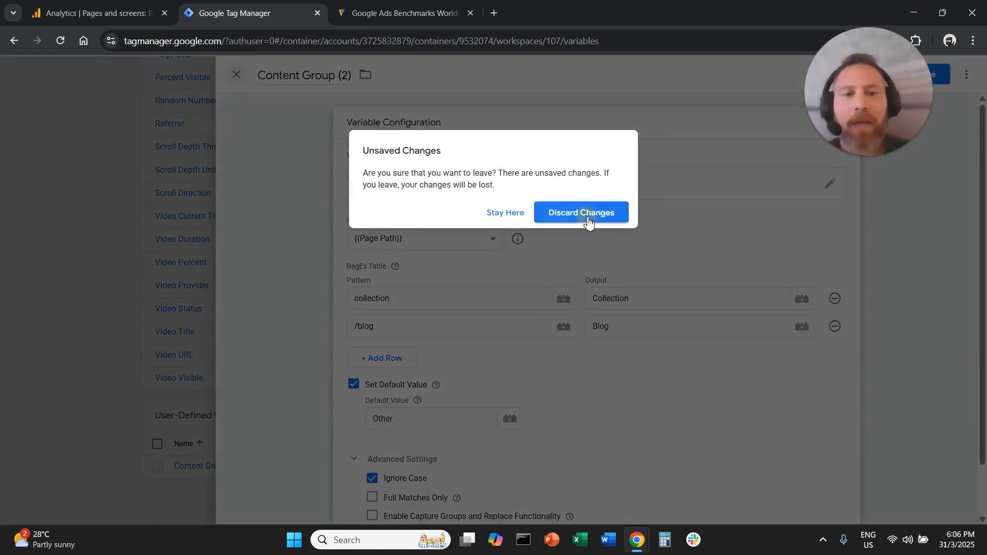
click(582, 212)
- Open the existing Content Group variable, examine the patterns and outputs in its RegEx Table, and close it
click(213, 468)
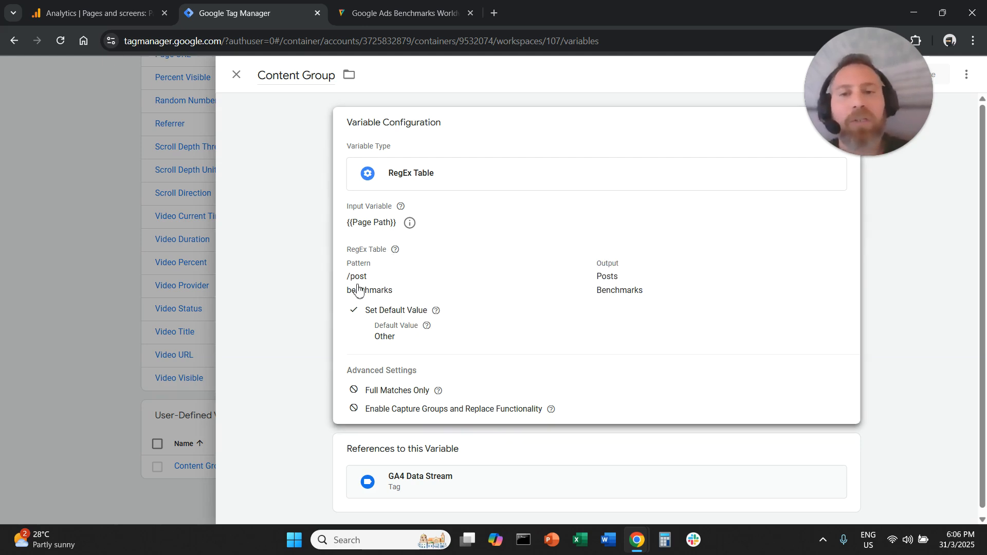
click(374, 275)
click(383, 306)
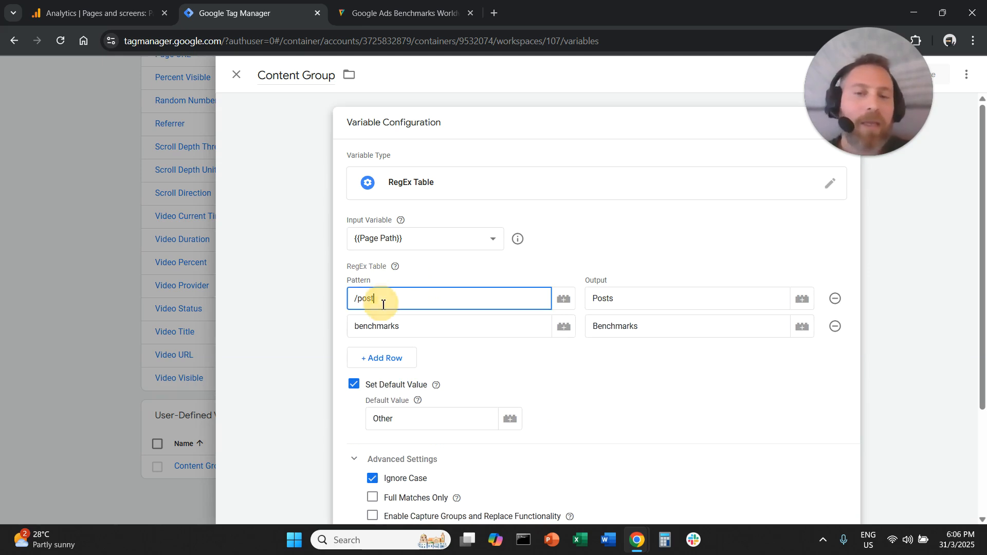
click(614, 298)
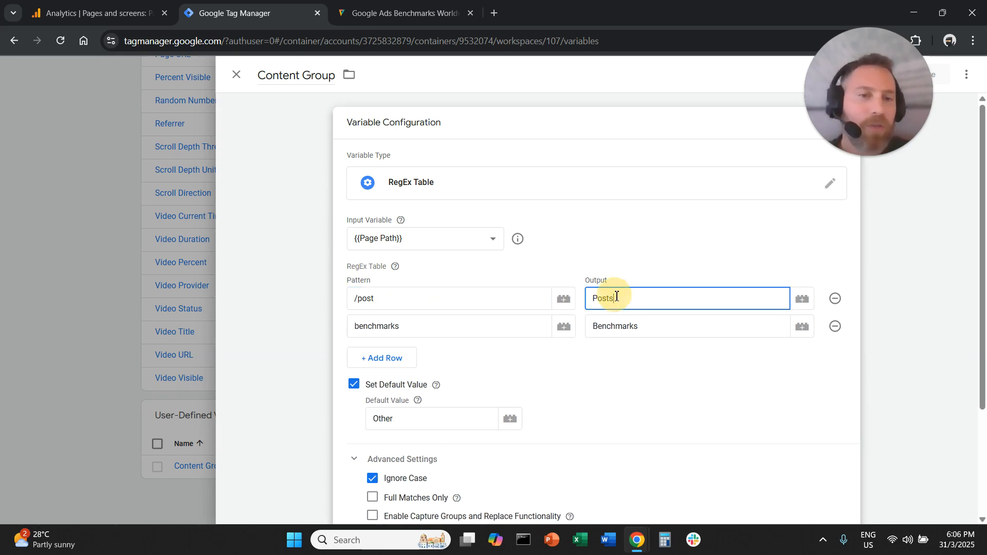
click(461, 327)
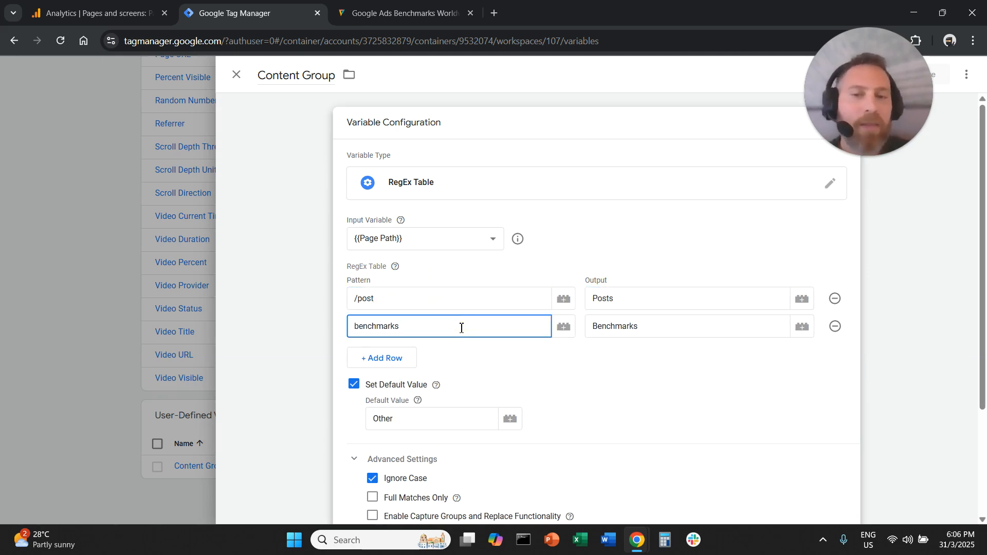
click(639, 331)
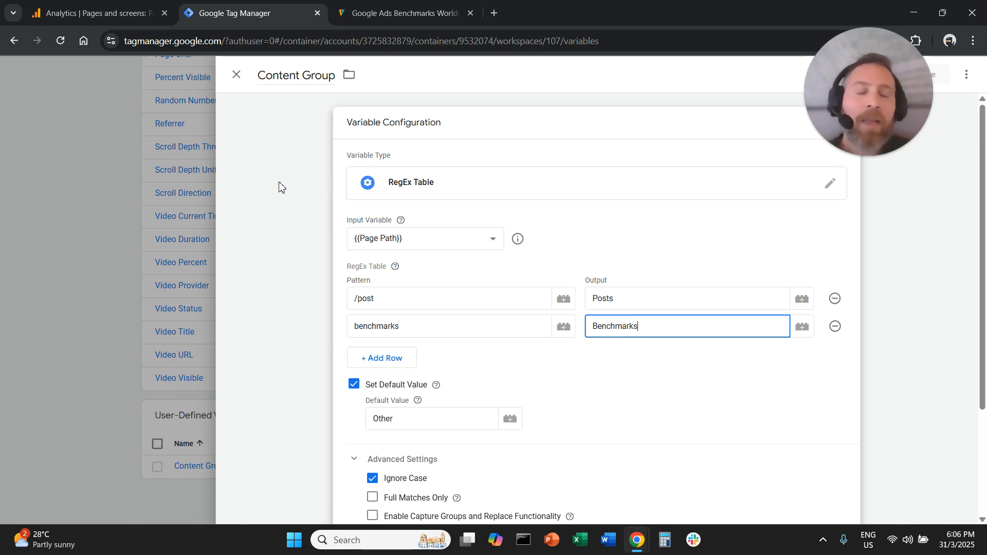
click(236, 80)
scroll(122, 187, up, 15)
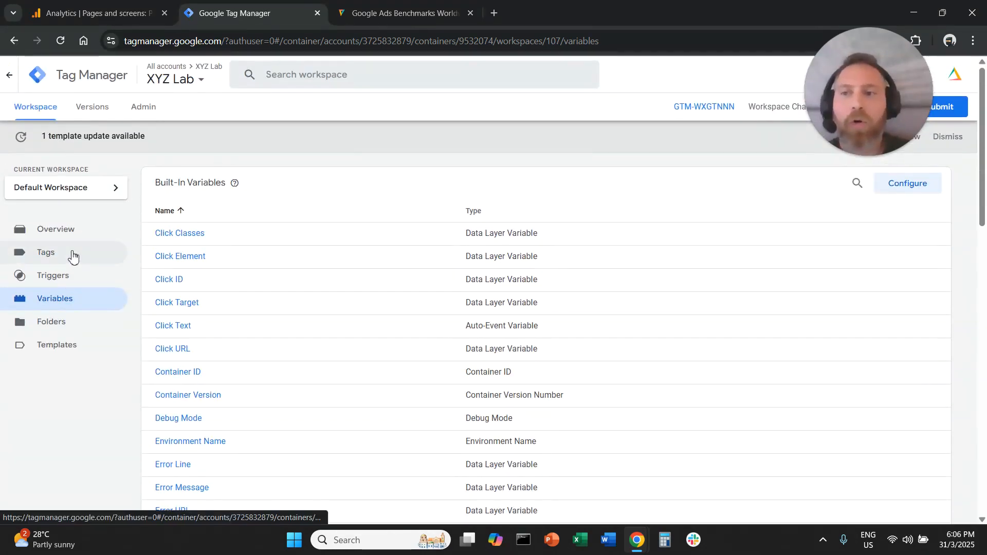
- Open the configuration settings of the GA4 Data Stream tag for editing
click(71, 253)
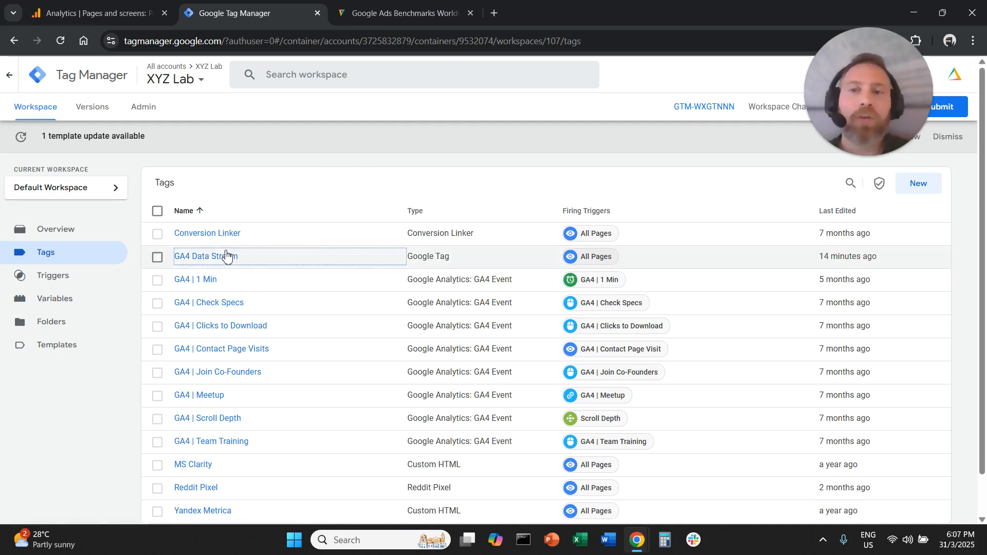
click(255, 254)
drag(254, 252, 218, 256)
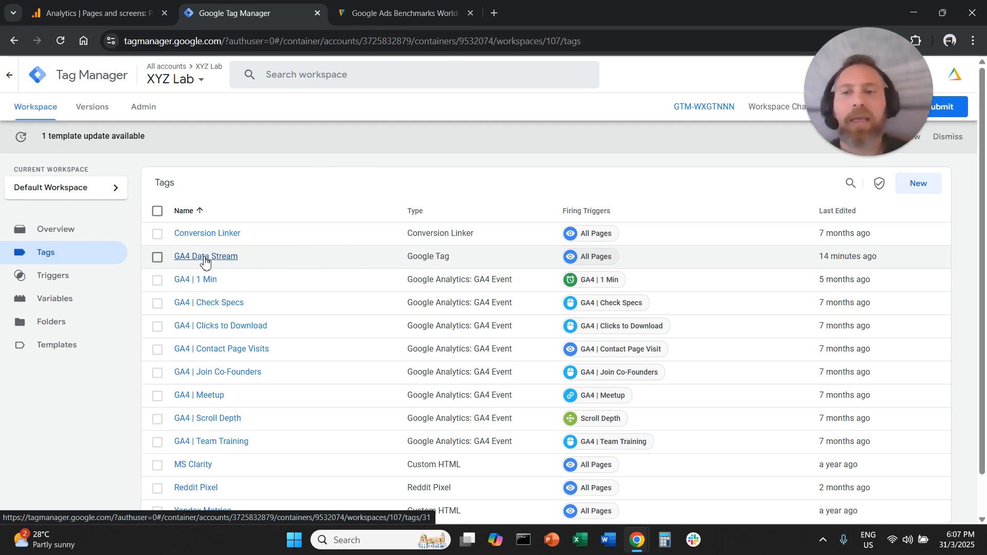
click(205, 261)
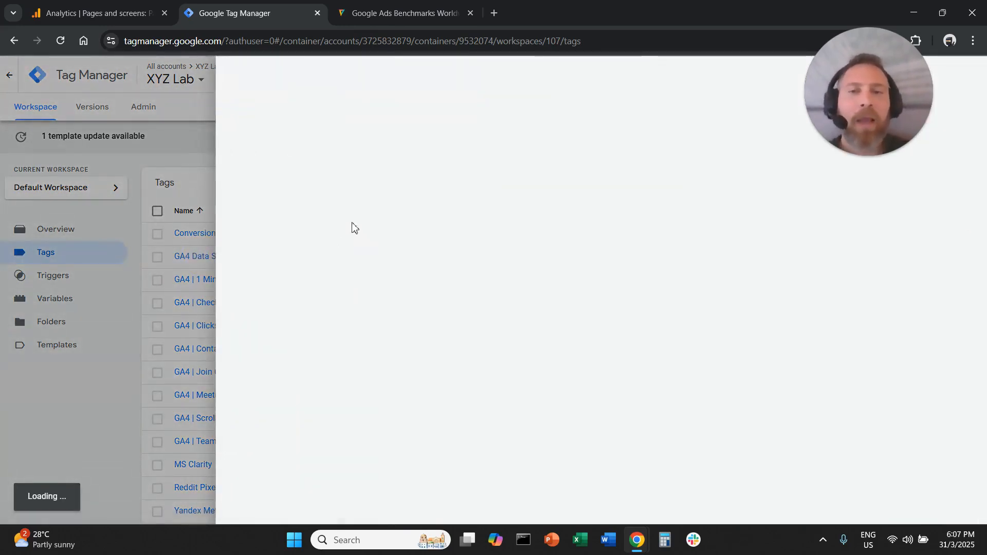
click(891, 216)
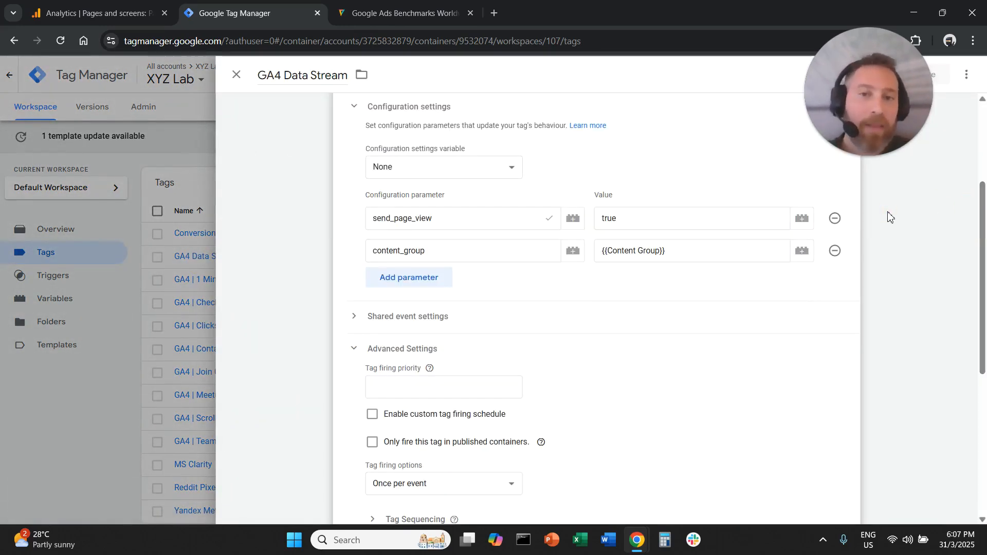
- Add an empty configuration parameter row, remove it again, and examine the content_group parameter name
click(417, 281)
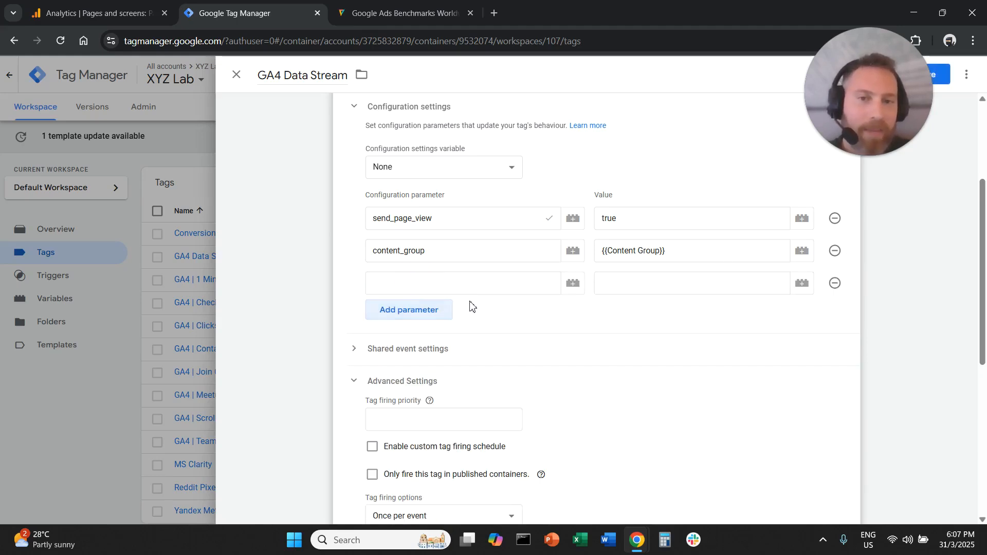
click(835, 284)
click(426, 255)
double_click(426, 255)
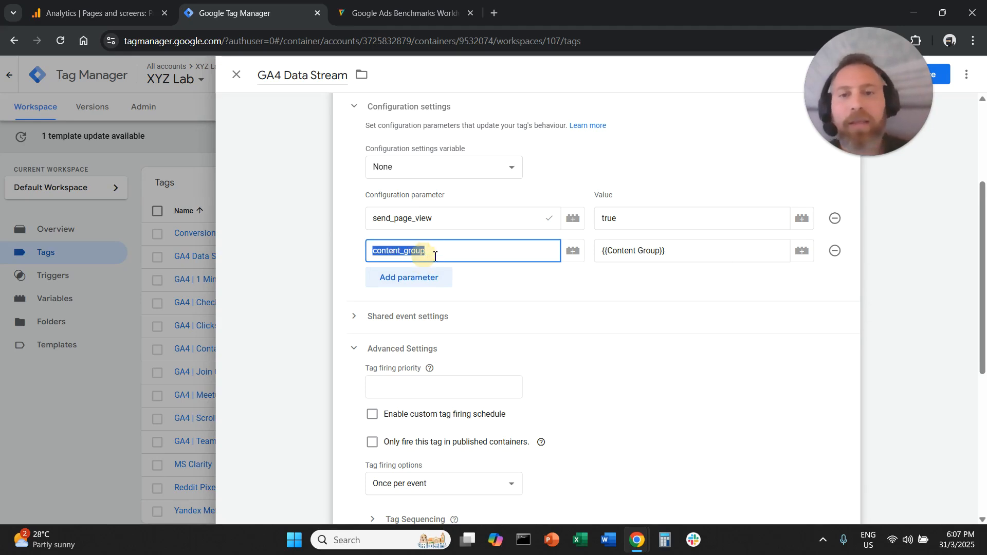
drag(371, 195, 444, 196)
drag(398, 255, 441, 253)
click(459, 253)
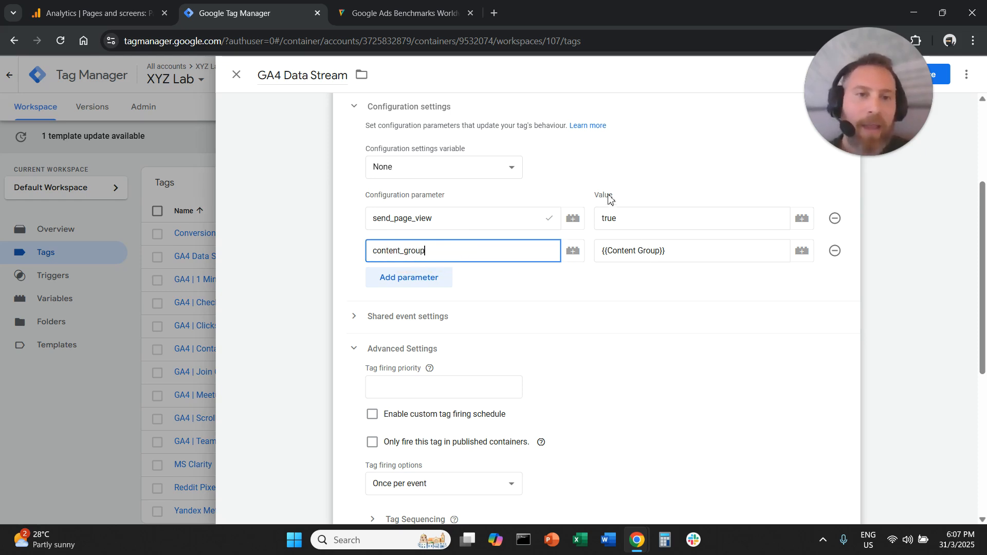
- Check that the content_group parameter uses the Content Group variable as its value, and save the GA4 Data Stream tag
drag(594, 197, 624, 194)
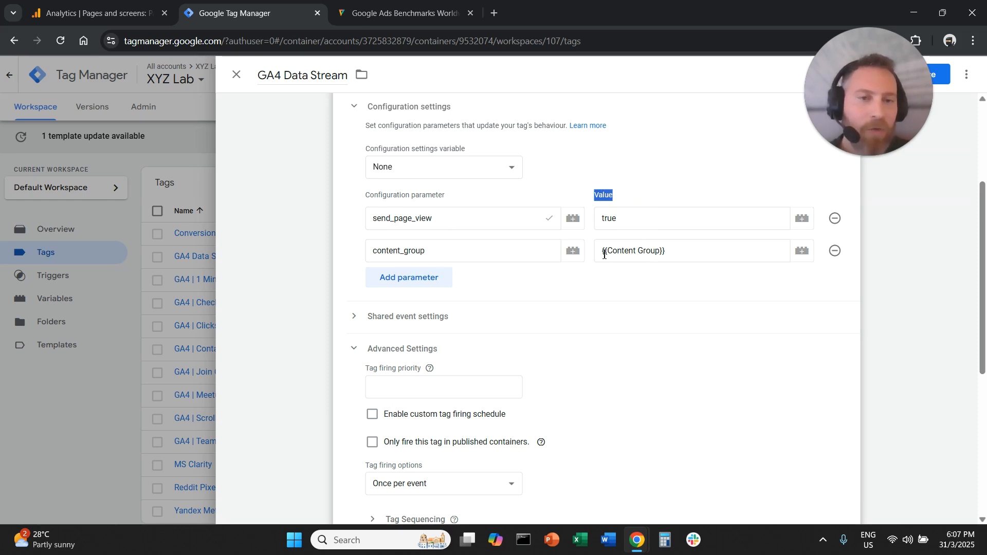
drag(605, 251, 652, 250)
click(652, 251)
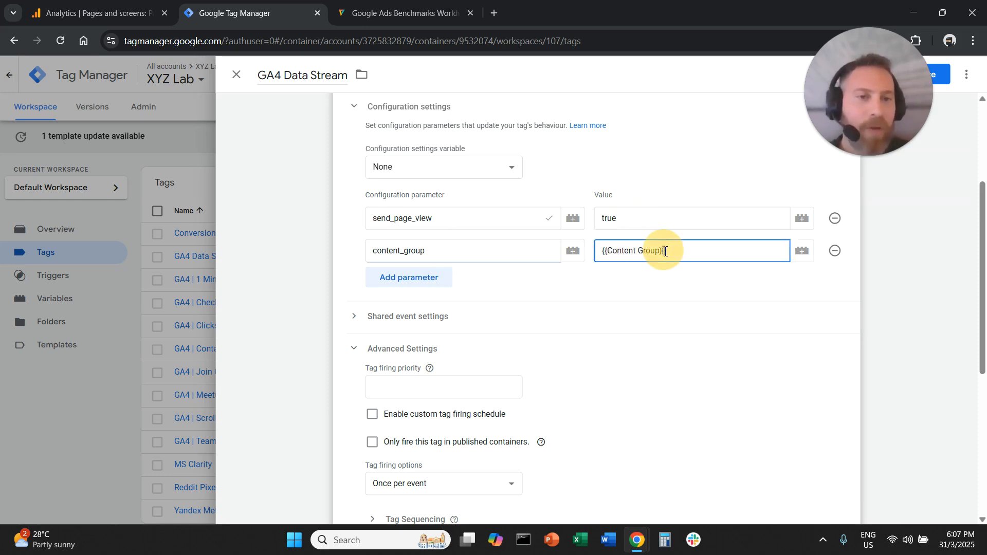
click(656, 274)
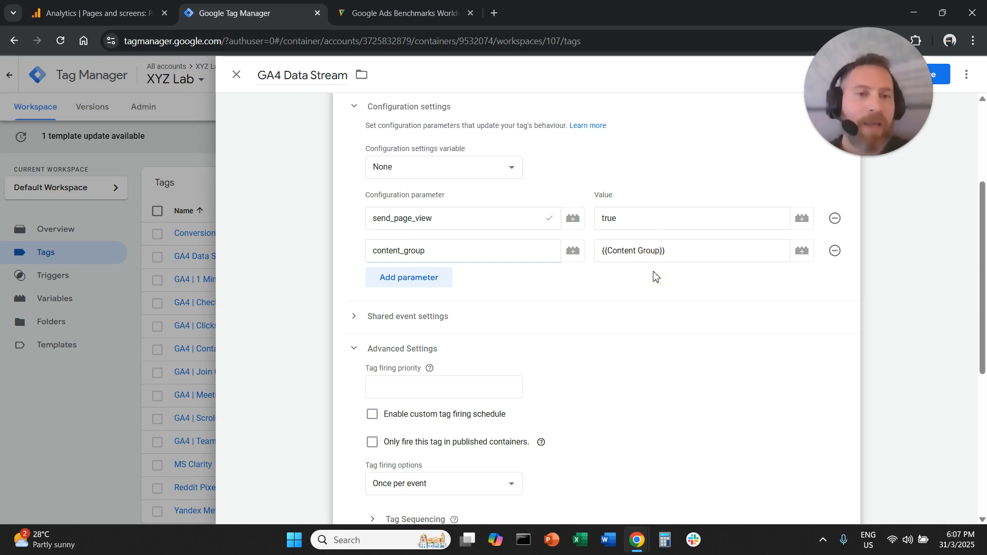
drag(609, 248, 614, 250)
click(647, 251)
click(614, 282)
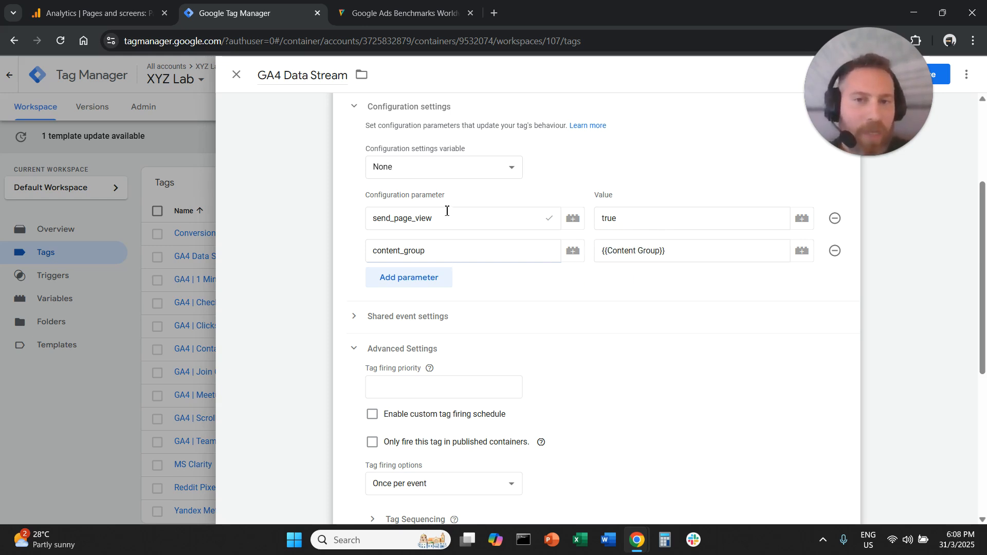
triple_click(440, 195)
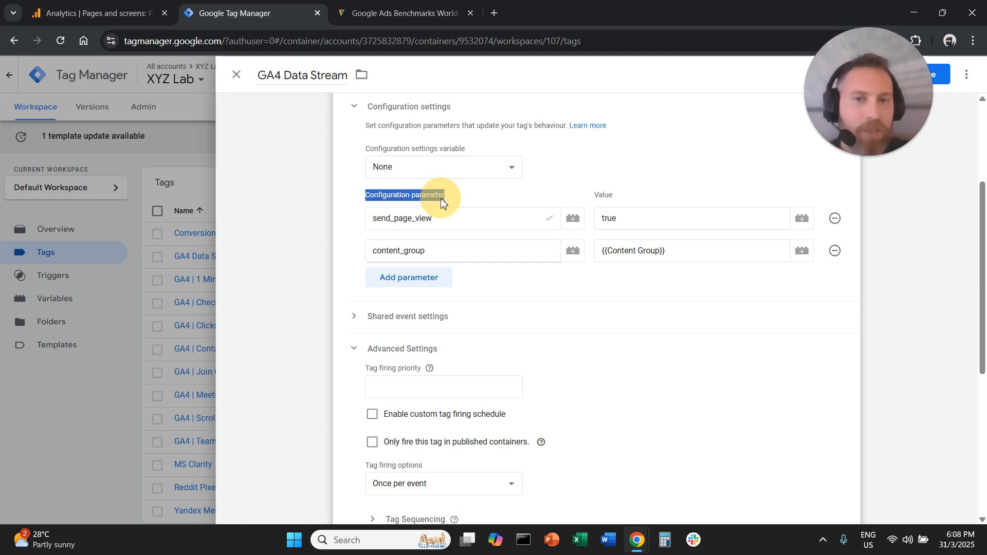
double_click(604, 195)
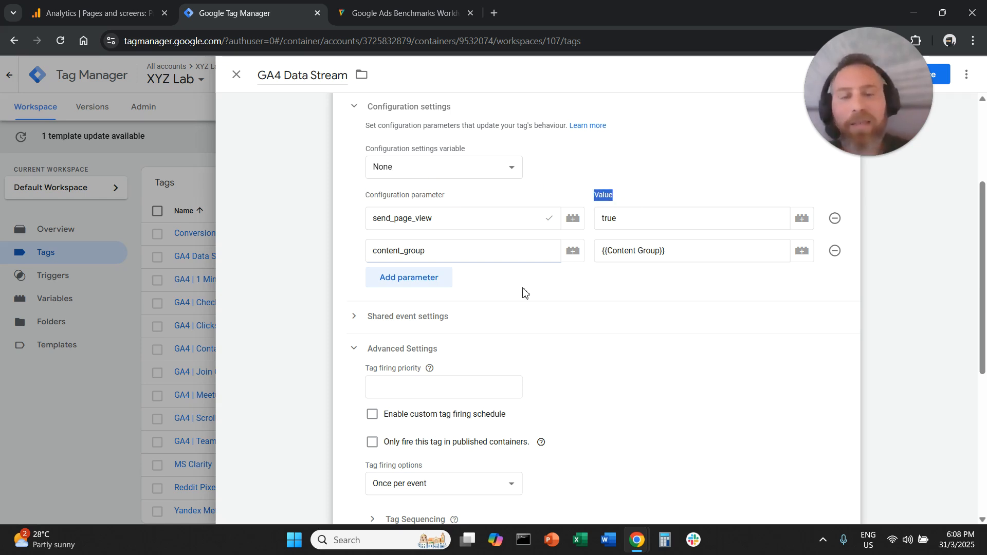
click(471, 258)
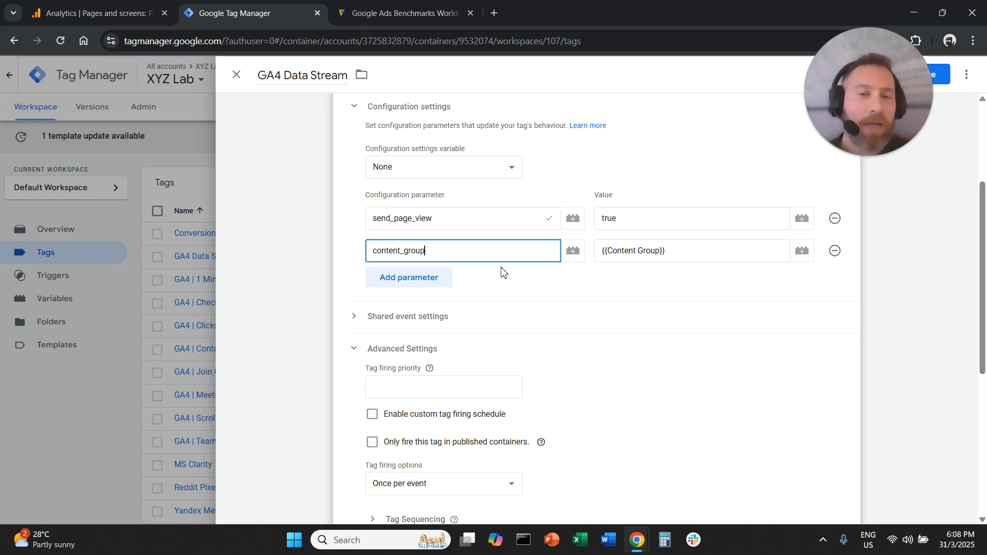
click(946, 76)
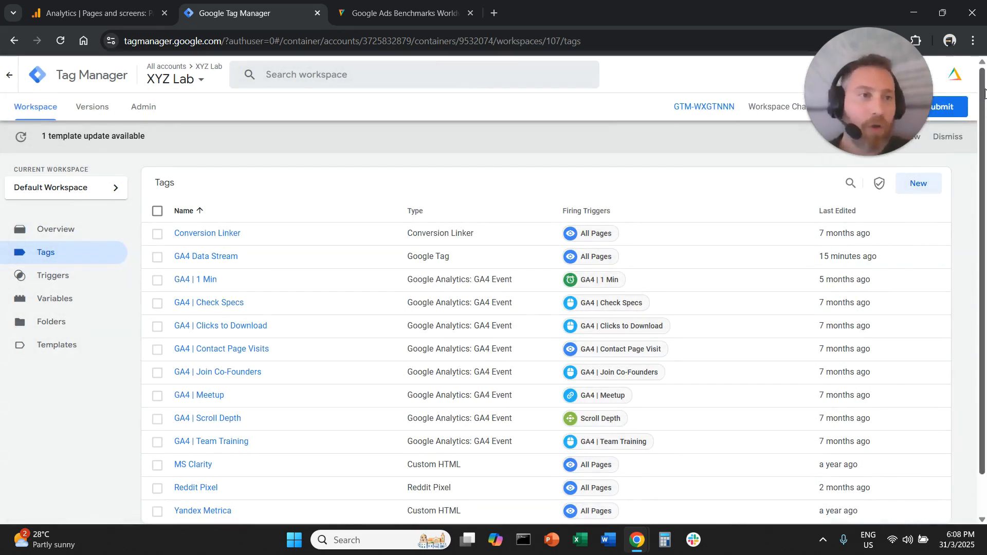
- Look at the Submit Changes form without publishing, and start Preview mode for the container
click(954, 106)
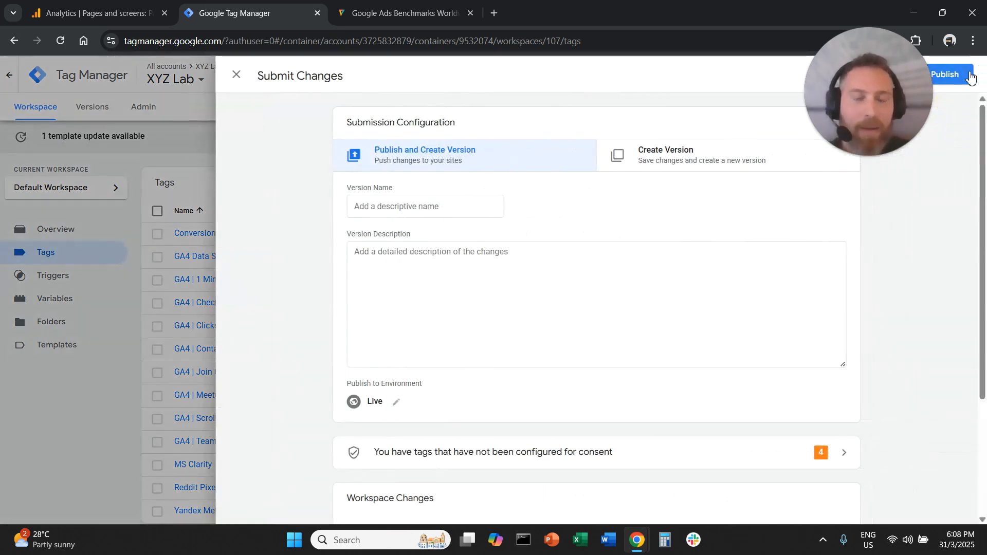
click(238, 76)
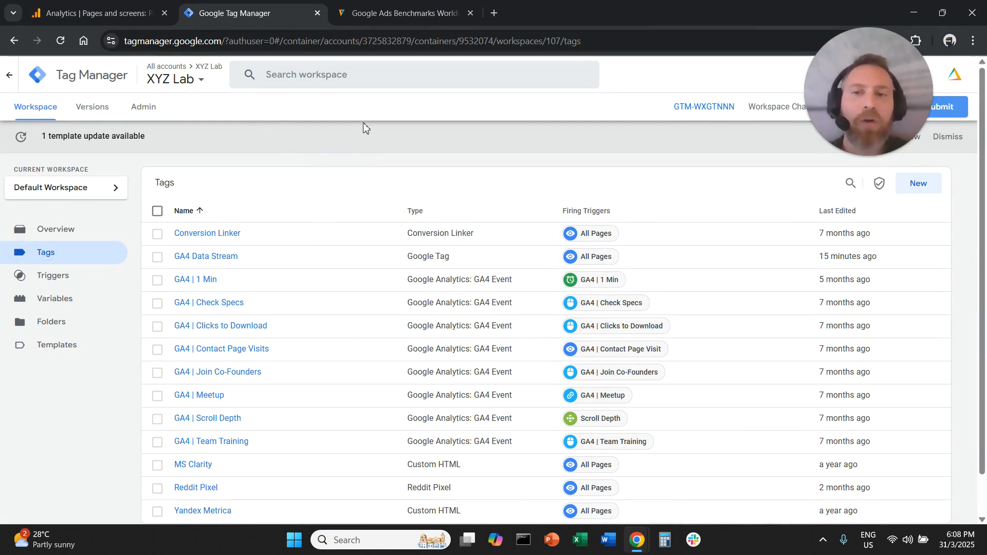
drag(886, 92, 676, 96)
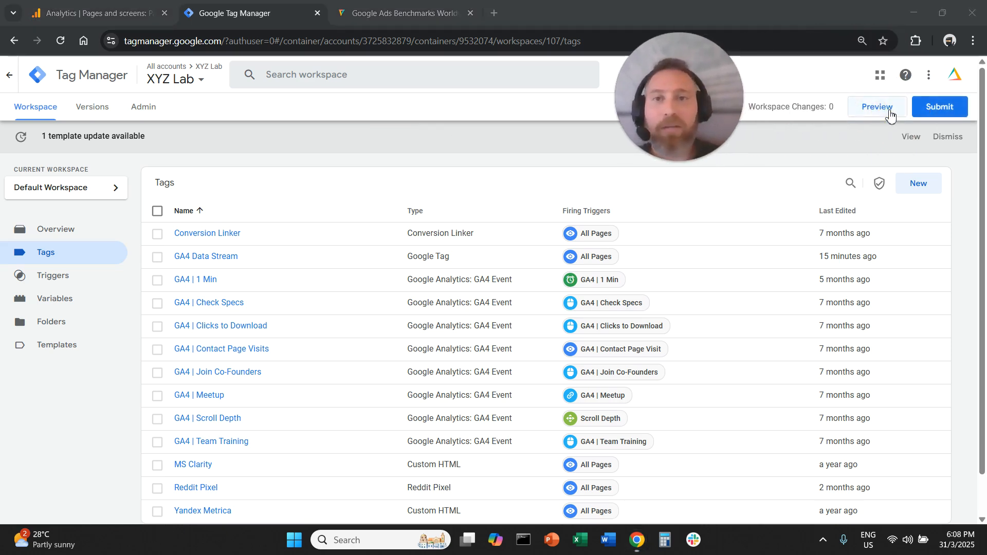
click(890, 116)
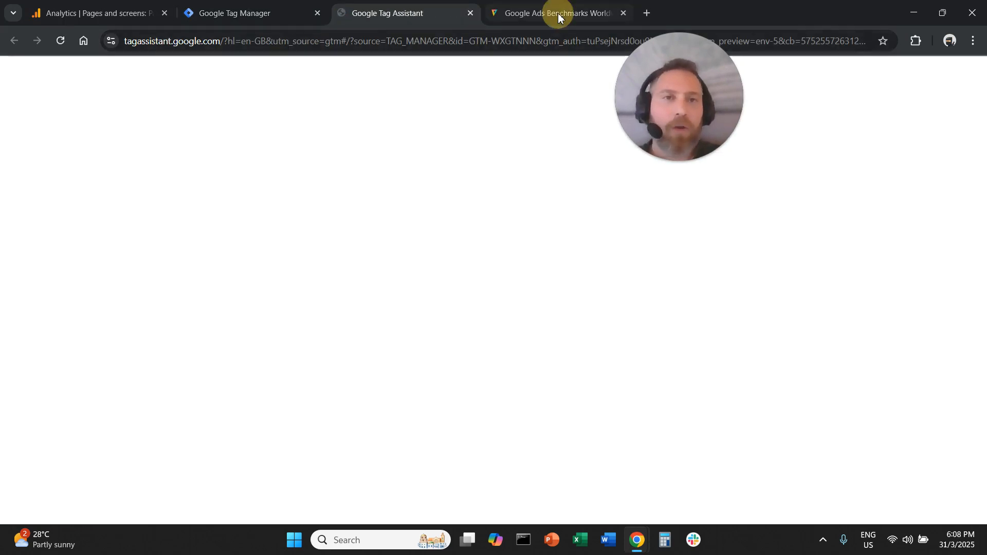
- Switch to the Google Ads Benchmarks Worldwide page and copy its full URL
click(557, 11)
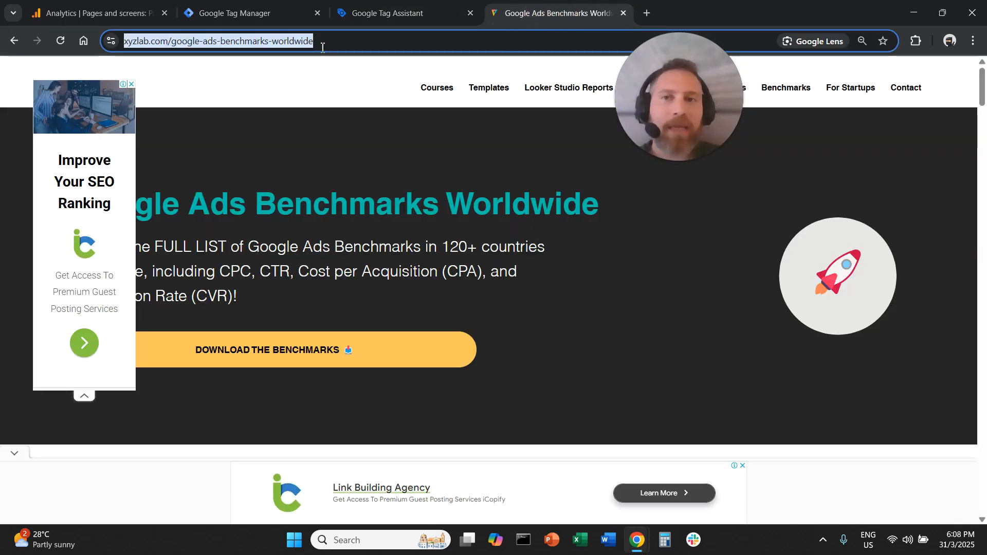
right_click(330, 39)
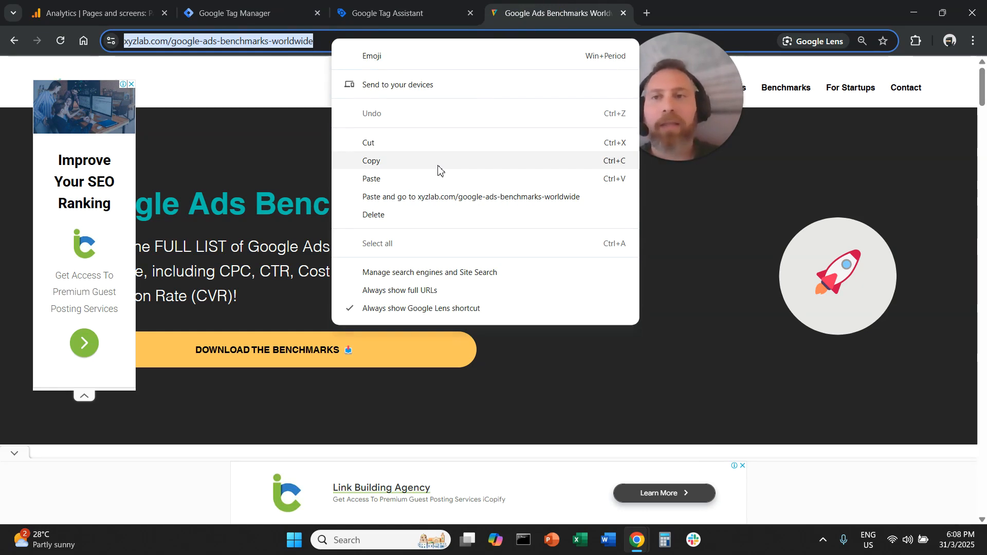
click(439, 160)
click(273, 40)
drag(273, 40, 344, 40)
triple_click(345, 40)
right_click(340, 40)
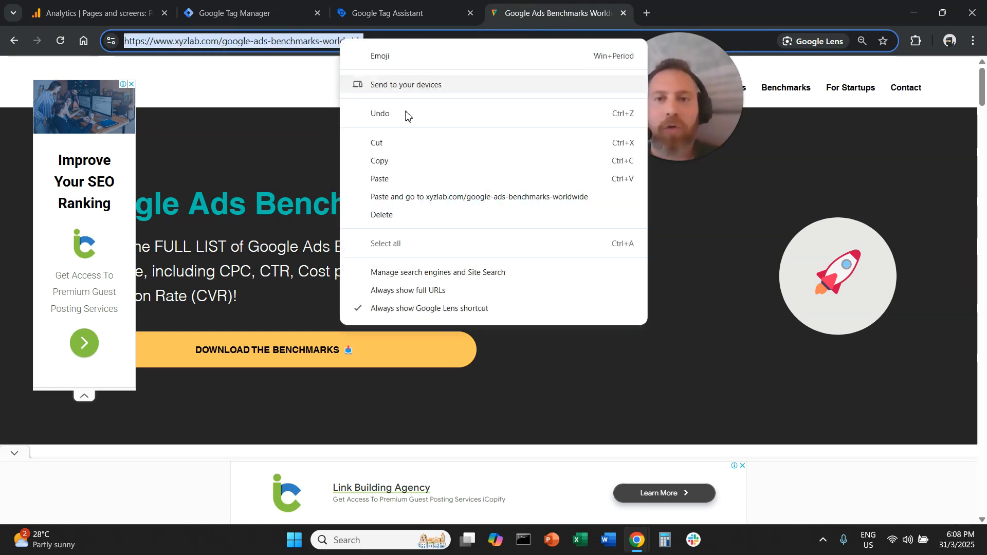
click(394, 163)
click(407, 13)
click(443, 329)
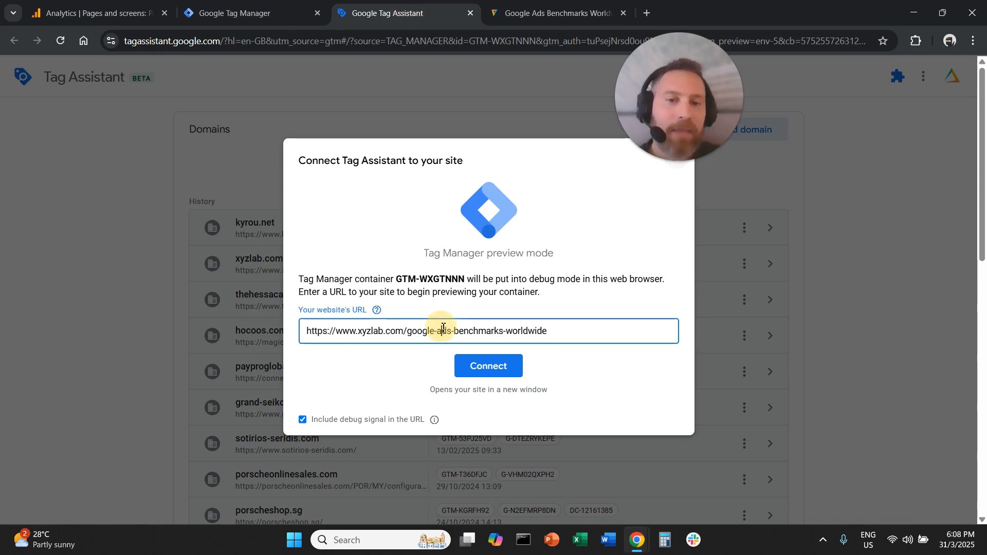
triple_click(443, 329)
key(ctrl+v)
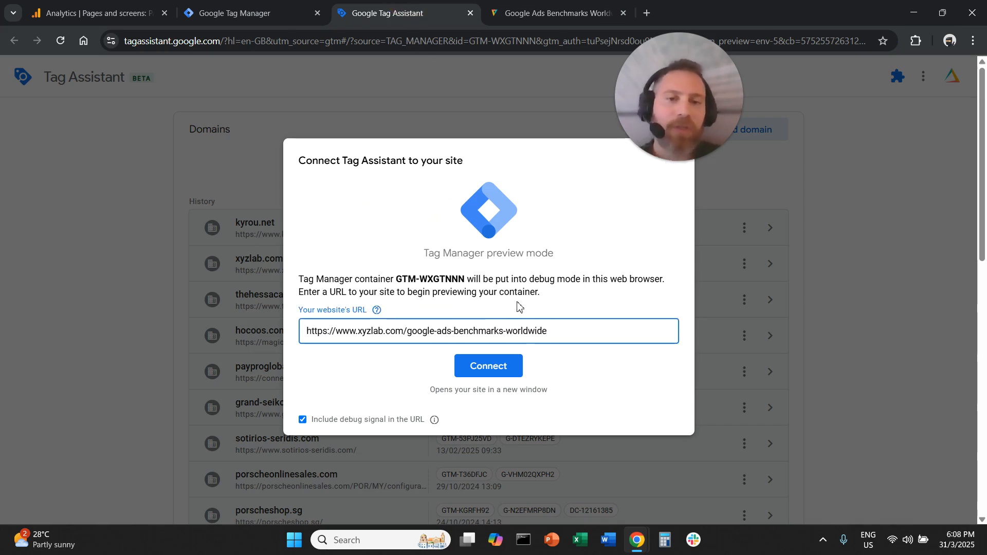
click(489, 366)
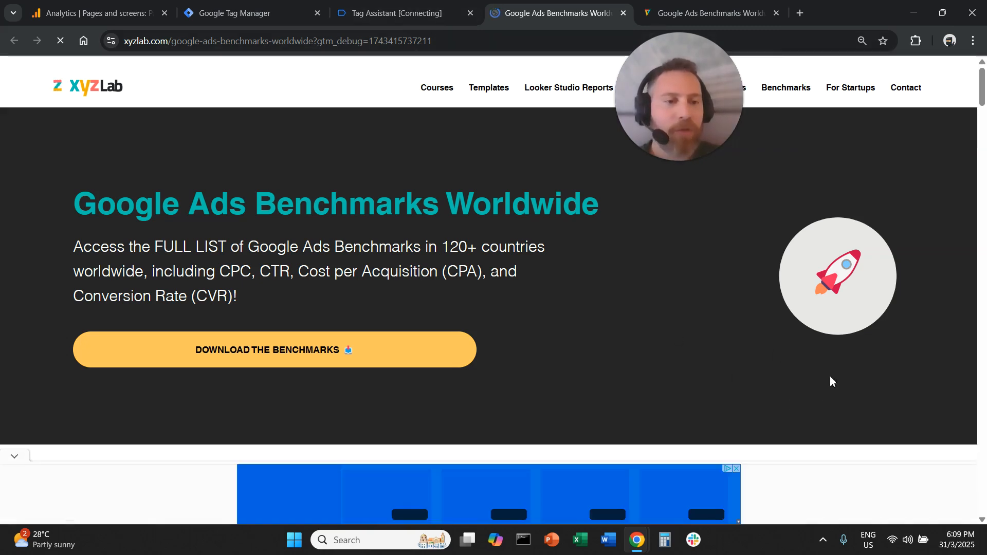
- Look over the loaded debug page, return to Tag Assistant, and continue into the connected debug session
scroll(608, 363, down, 1)
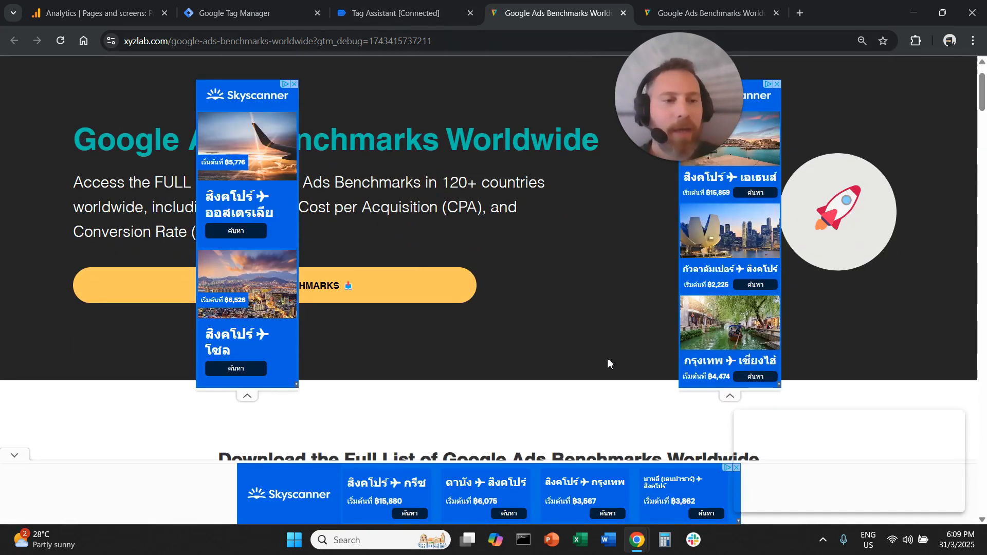
drag(756, 359, 764, 303)
click(424, 5)
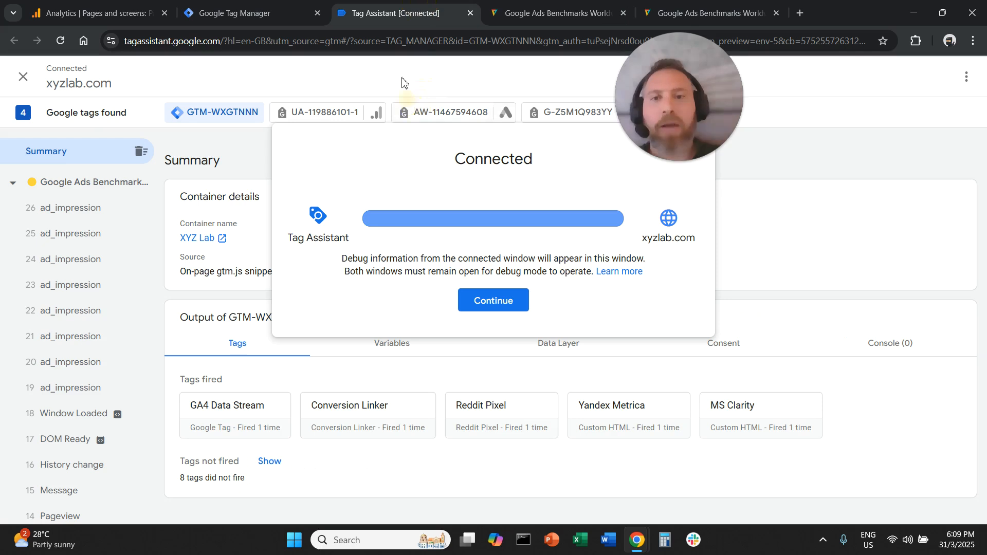
click(511, 301)
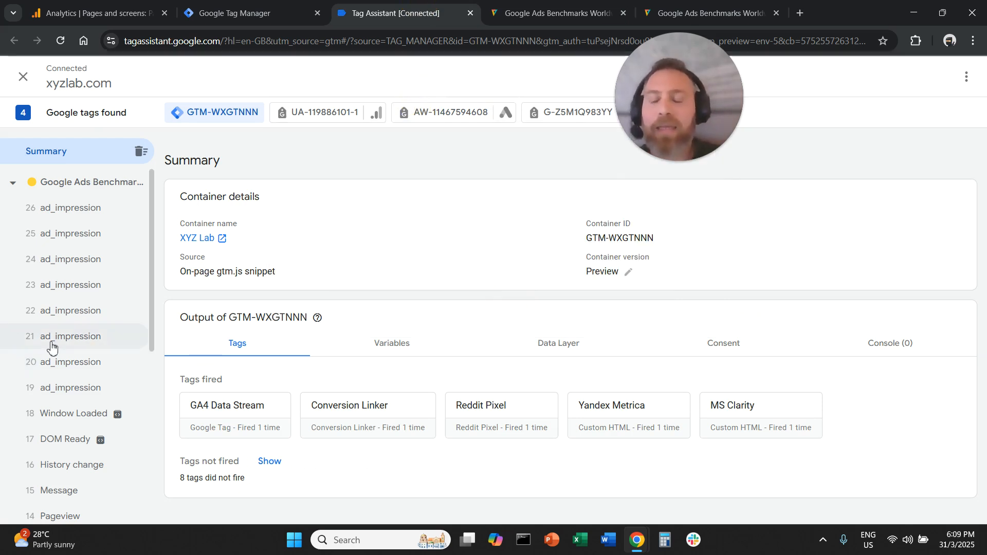
- Show the variables recorded for the Consent Initialisation event and find the Content Group variable
scroll(55, 343, down, 7)
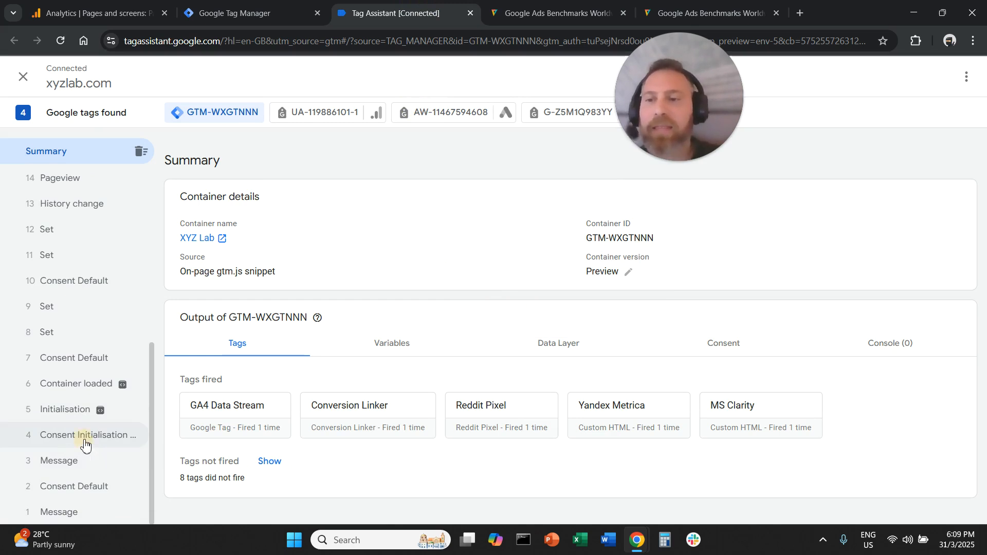
click(67, 436)
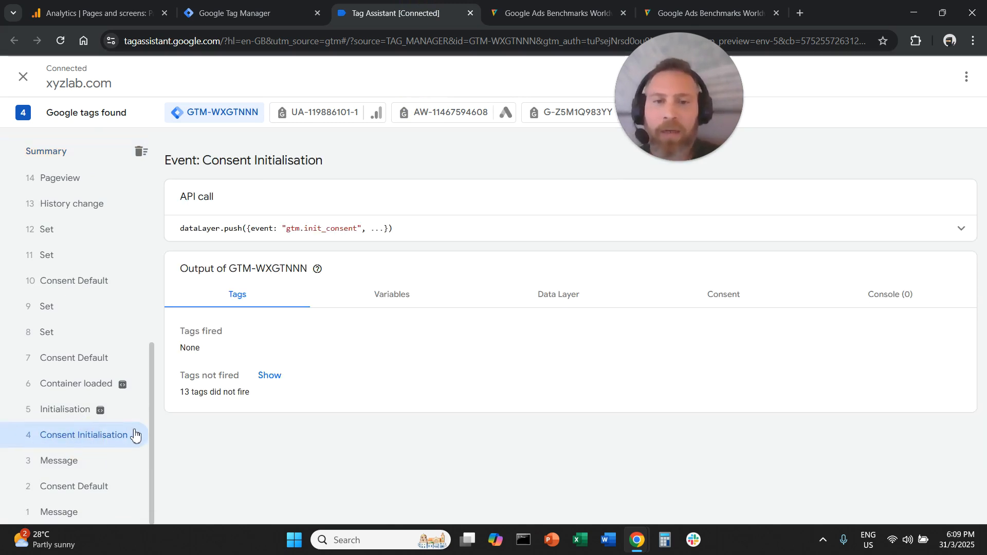
click(404, 302)
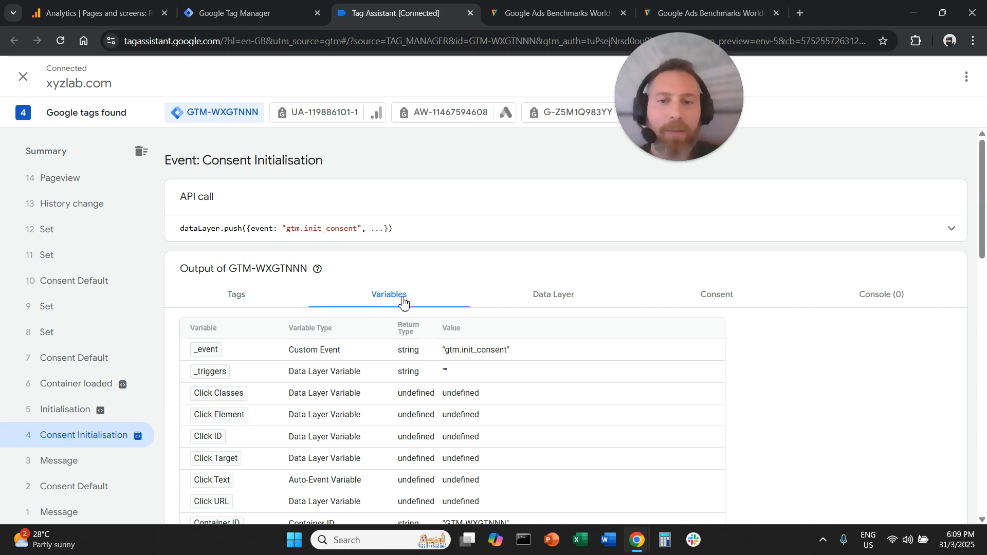
scroll(225, 369, down, 5)
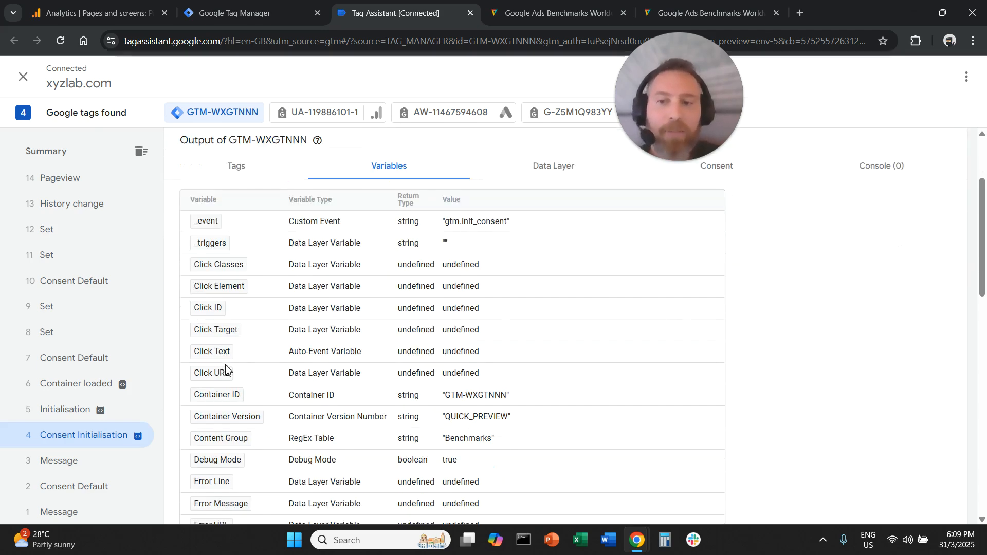
- Check the variable type and returned value in the Content Group row
drag(197, 311, 491, 311)
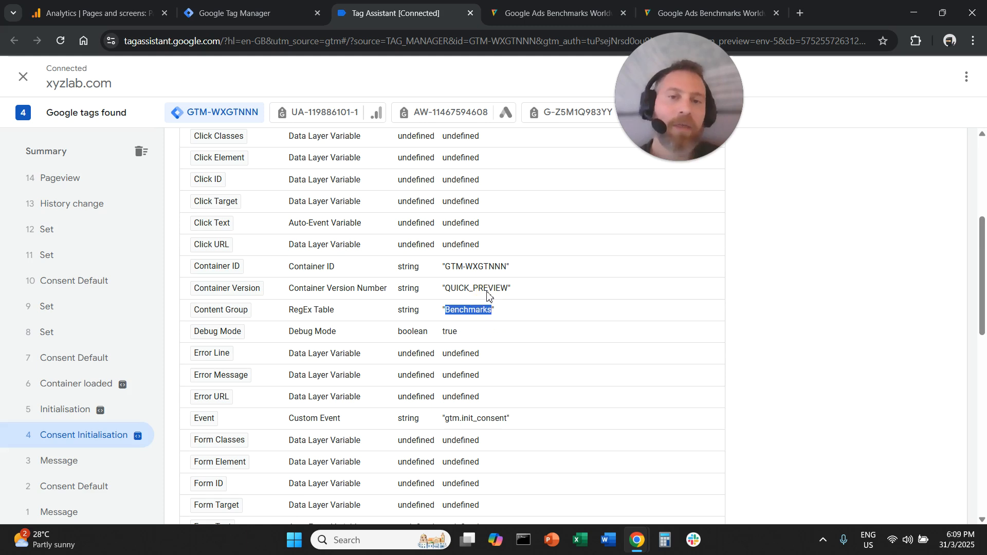
click(421, 326)
drag(294, 311, 358, 318)
click(359, 318)
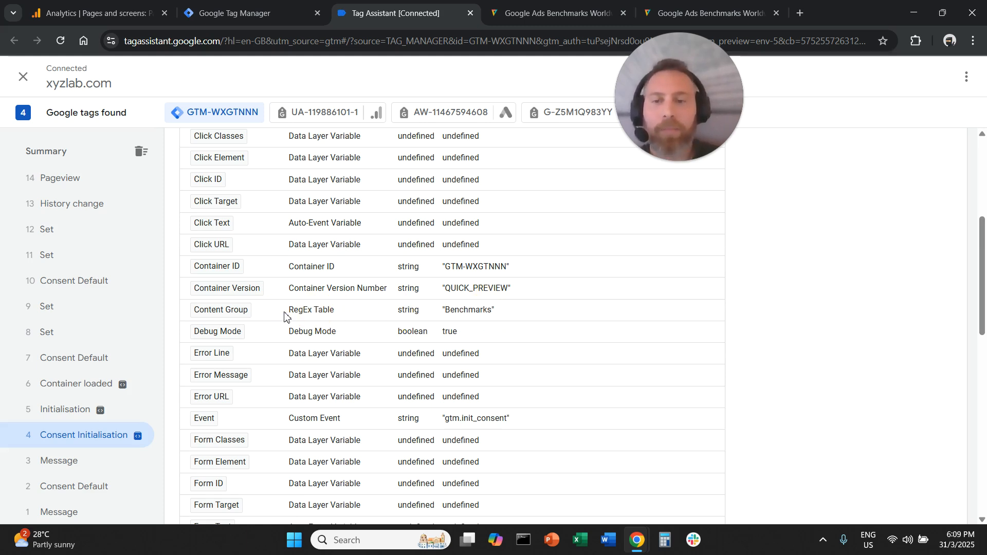
drag(284, 316, 353, 316)
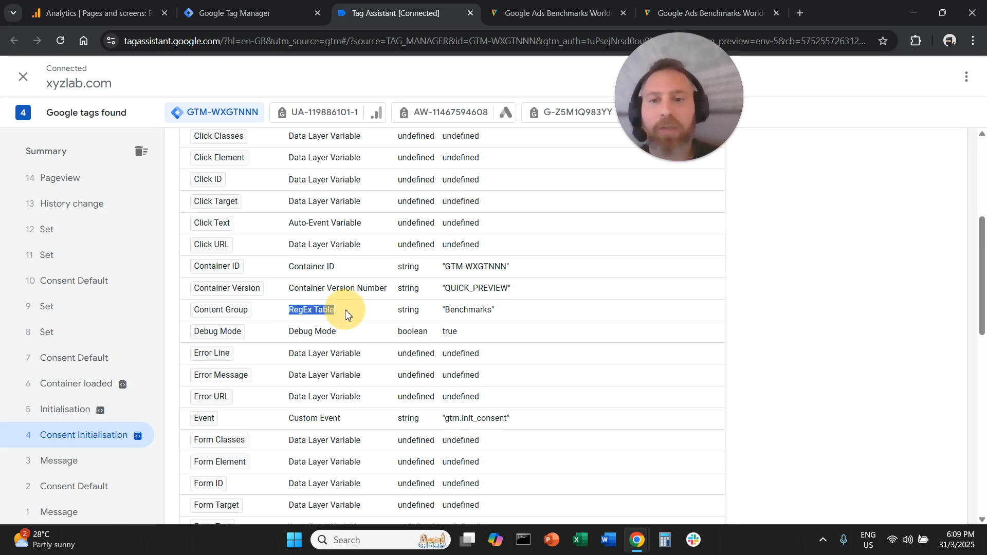
drag(445, 311, 517, 318)
click(529, 312)
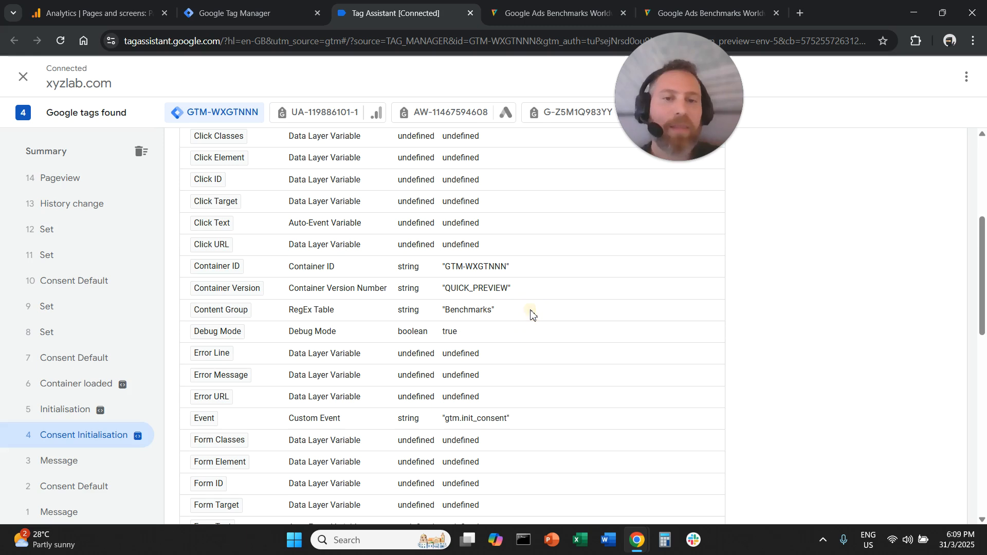